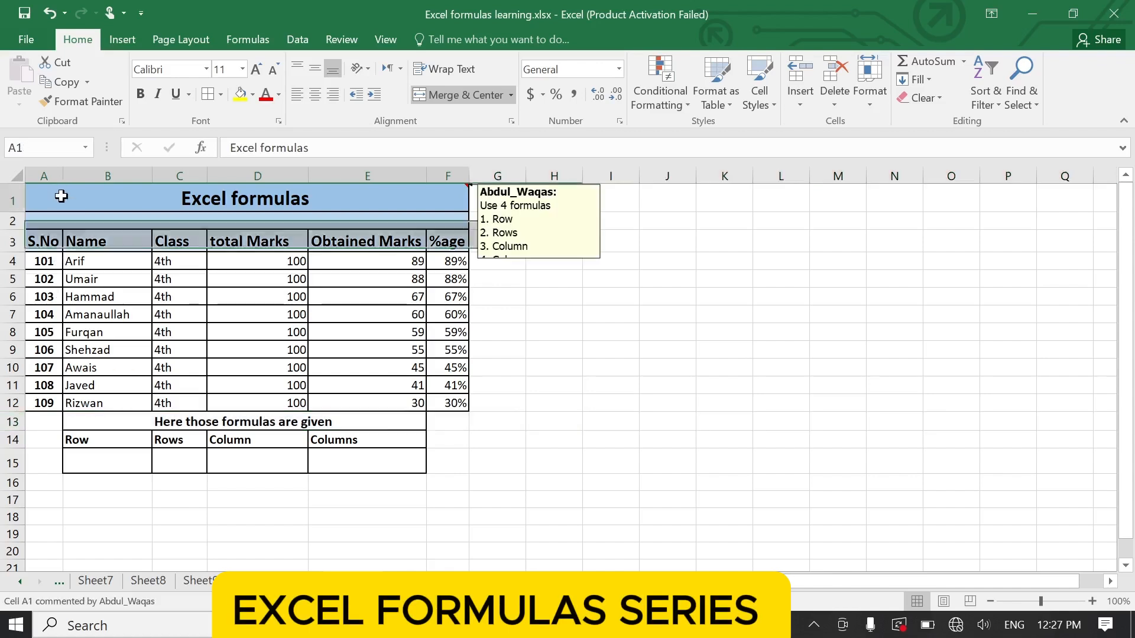
{"action": "left_click_drag", "start_coordinate": [61, 203], "coordinate": [66, 219]}
{"action": "left_click", "coordinate": [98, 296]}
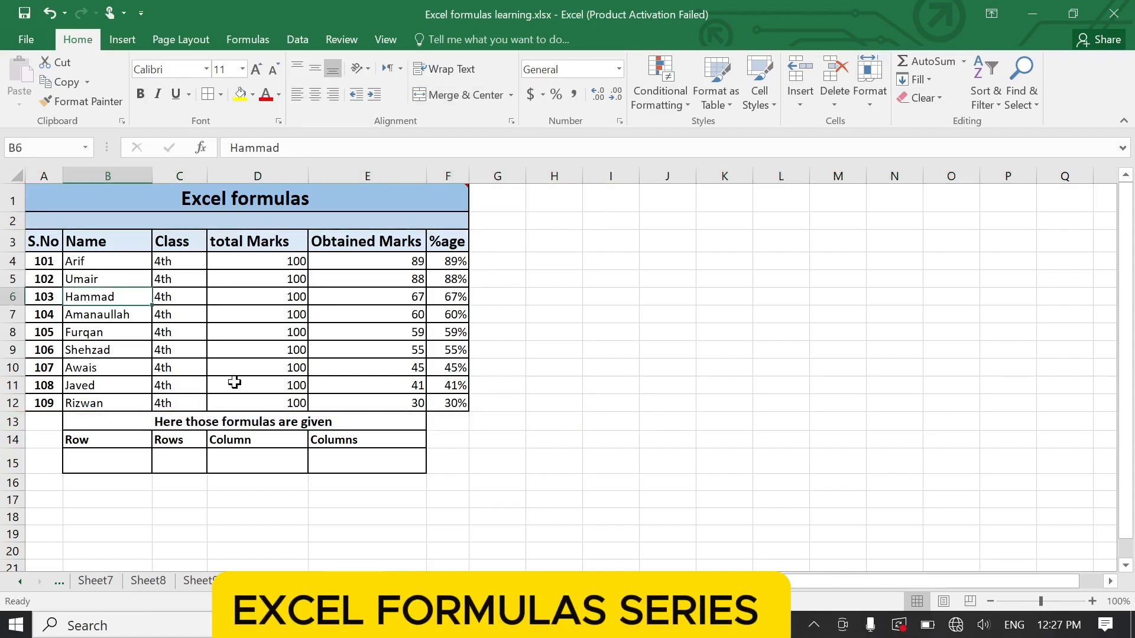
{"action": "left_click", "coordinate": [558, 359]}
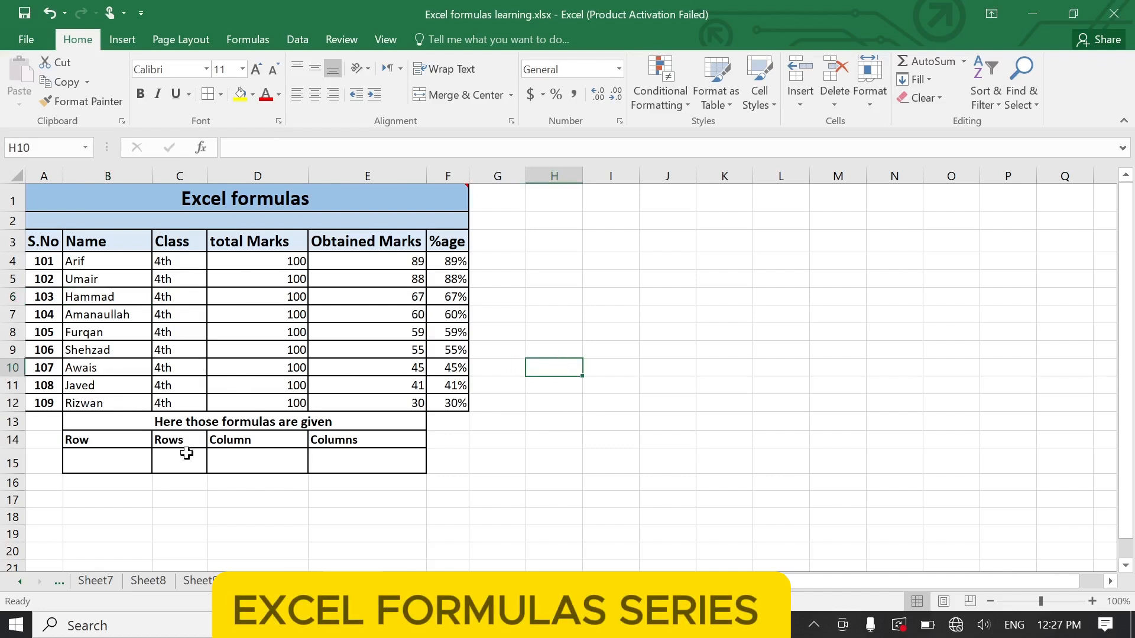
{"action": "left_click_drag", "start_coordinate": [107, 440], "coordinate": [331, 438]}
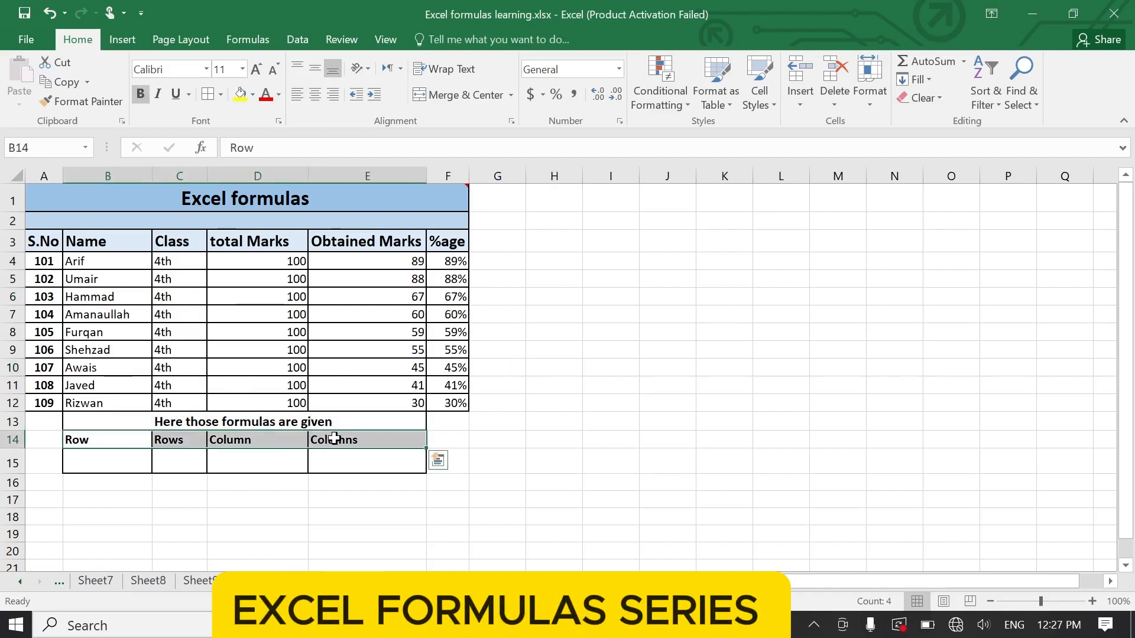
{"action": "left_click", "coordinate": [93, 461]}
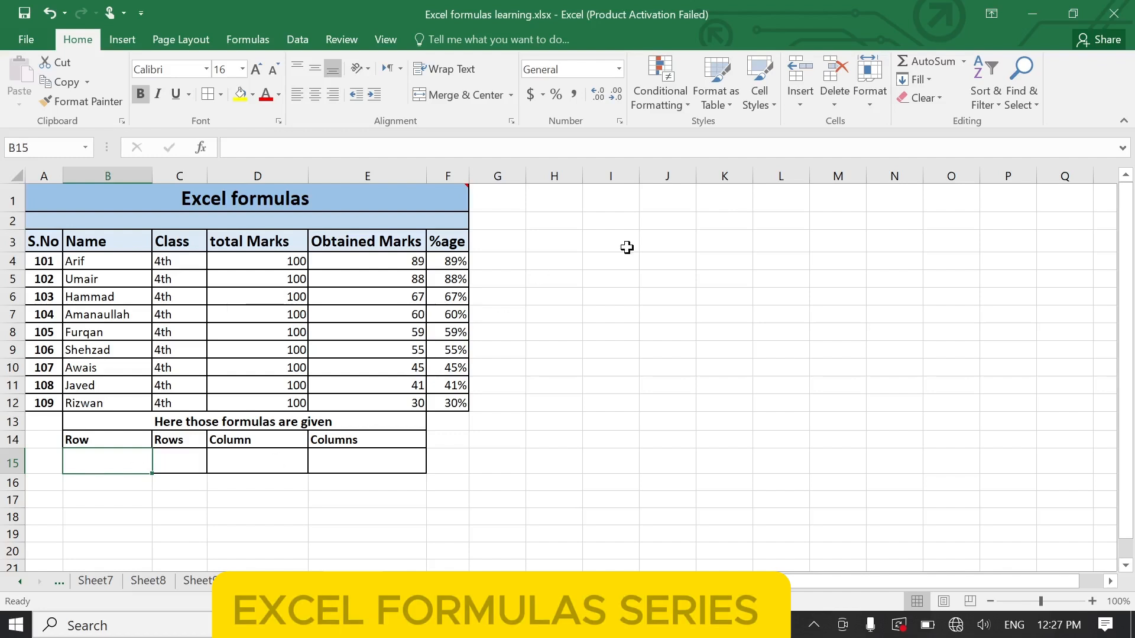
- Enter the formula =ROW() in the empty cell H6 beside the marks table
{"action": "left_click", "coordinate": [559, 294]}
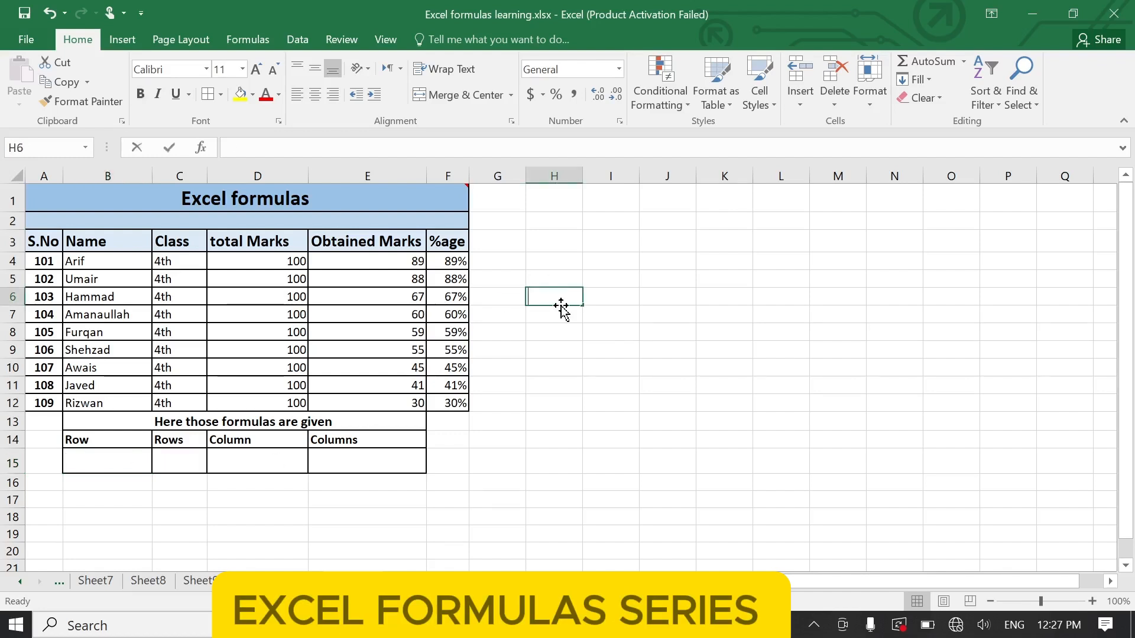
{"action": "type", "text": "=row"}
{"action": "double_click", "coordinate": [563, 311]}
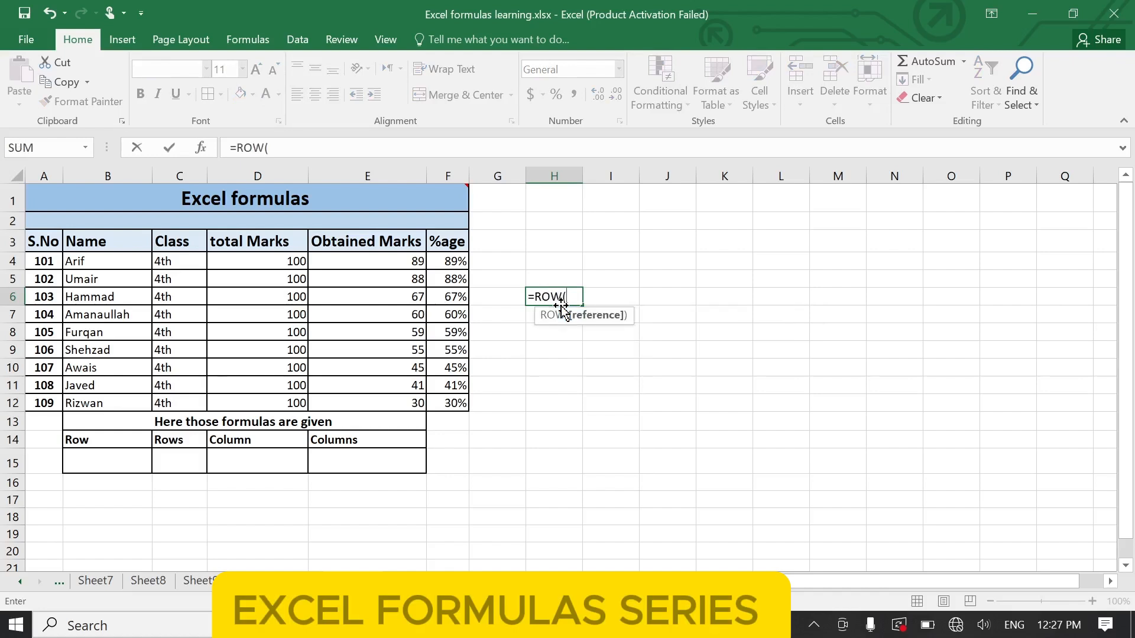
{"action": "type", "text": ")"}
{"action": "key", "text": "Return"}
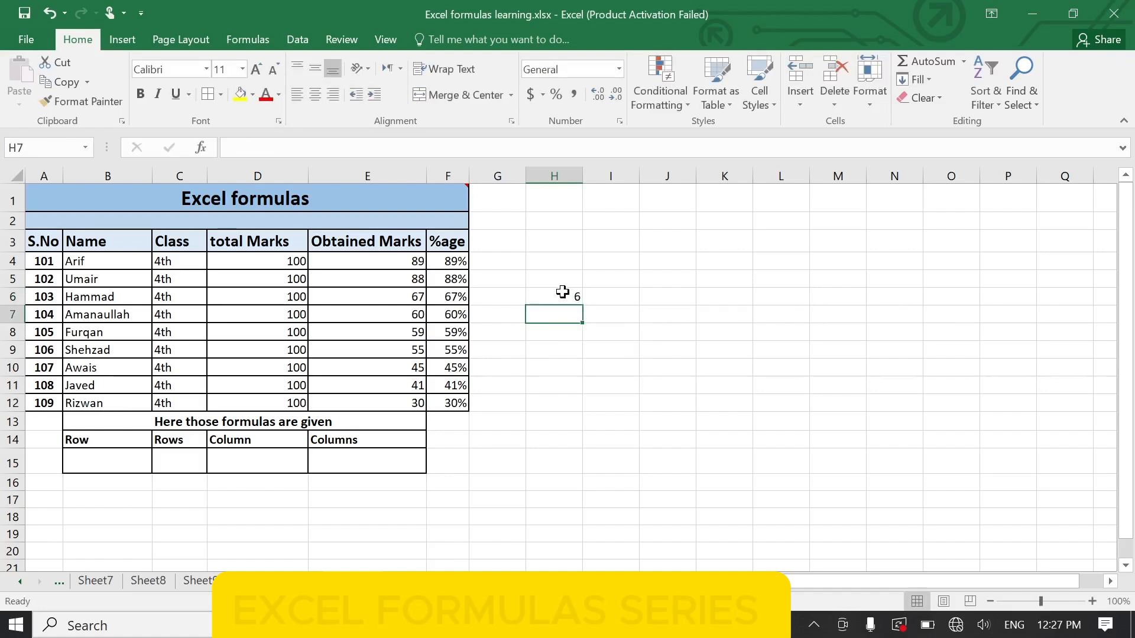
- Make the result in cell H6 bold, increase its font size, and check it against the sheet's row number
{"action": "left_click", "coordinate": [563, 292]}
{"action": "key", "text": "ctrl+b"}
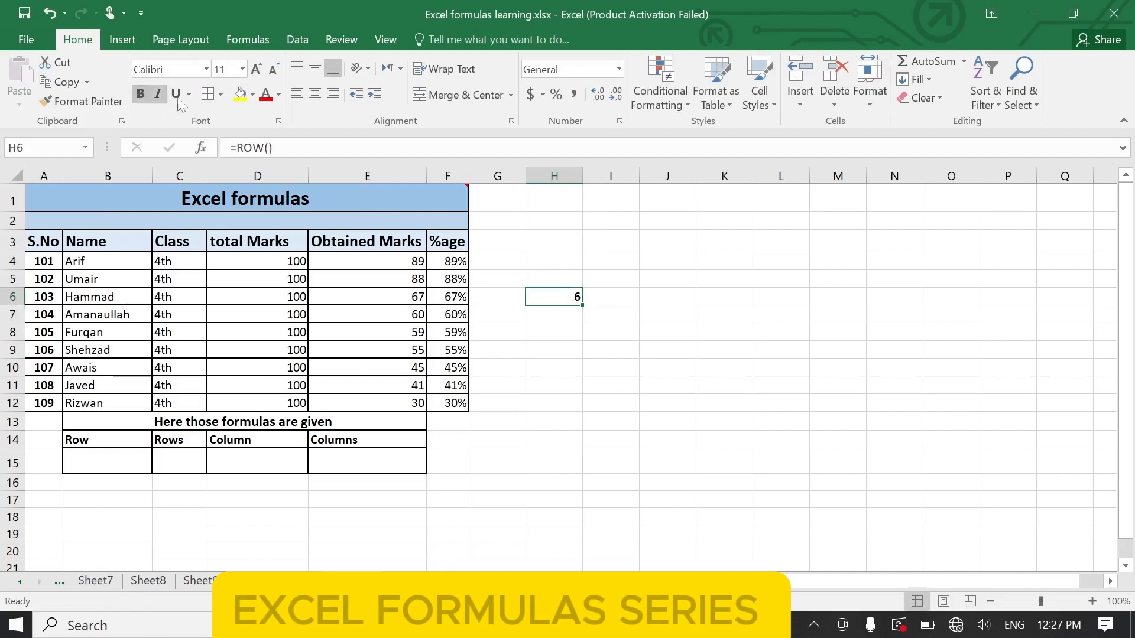
{"action": "left_click", "coordinate": [260, 69]}
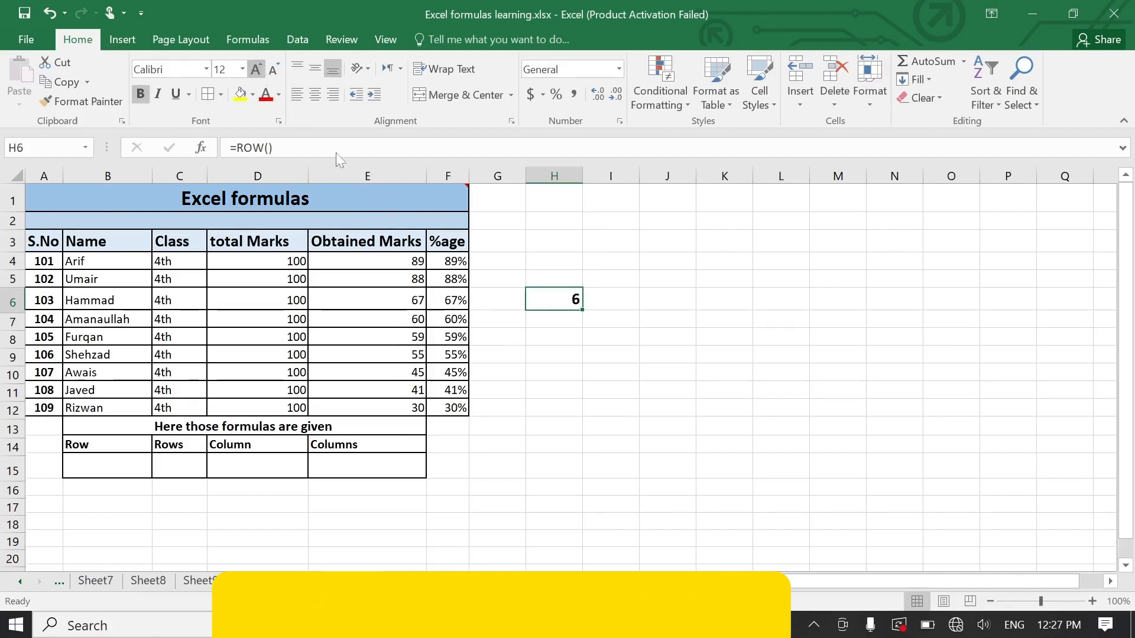
{"action": "left_click", "coordinate": [617, 408]}
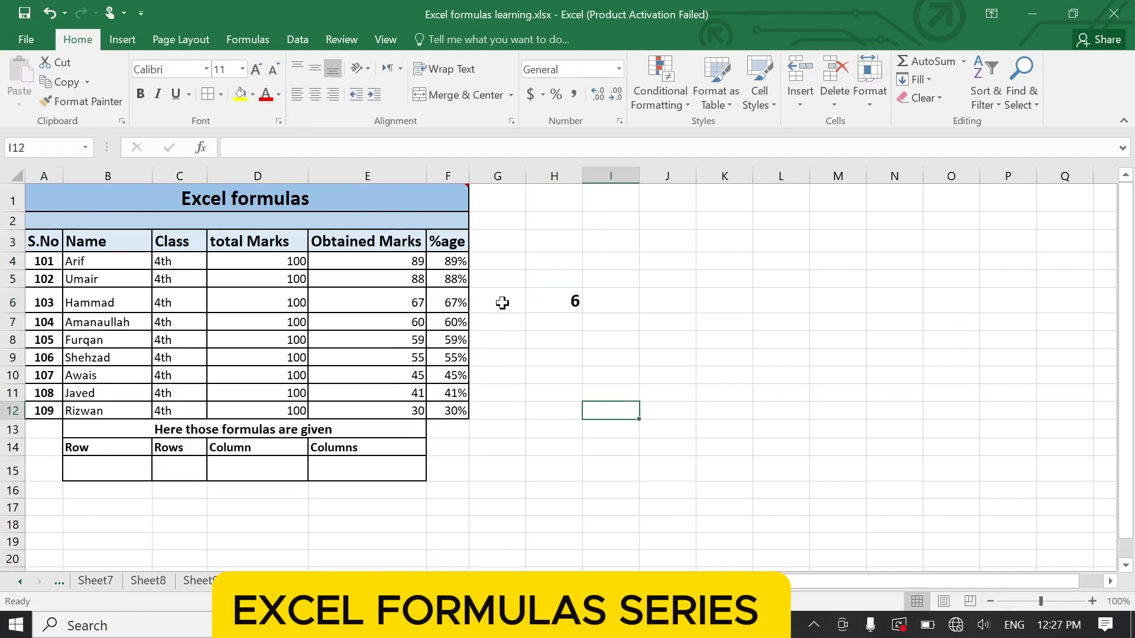
{"action": "left_click", "coordinate": [3, 306]}
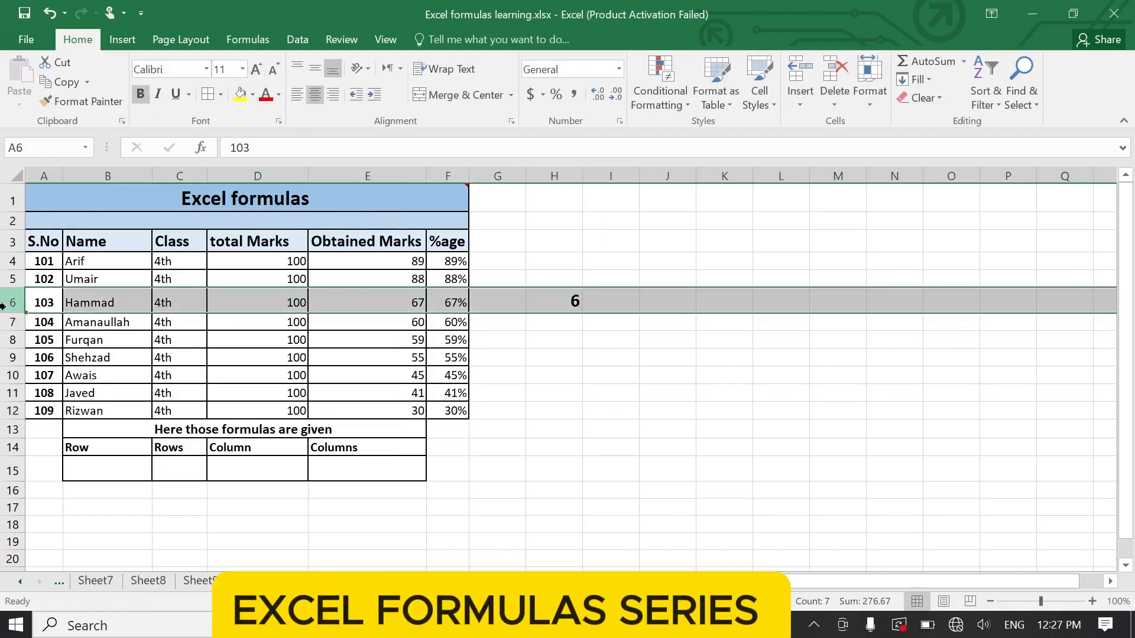
- Enter the formula =ROW() in cell J12 and make its result bold
{"action": "left_click", "coordinate": [640, 417]}
{"action": "type", "text": "="}
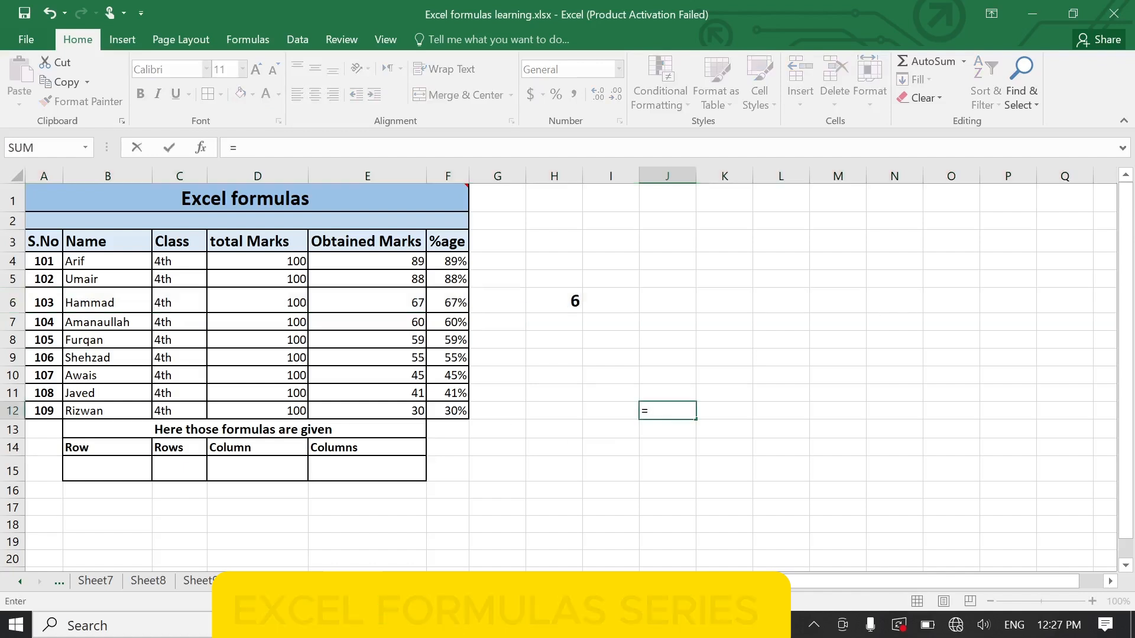
{"action": "type", "text": "rpw"}
{"action": "key", "text": "BackSpace"}
{"action": "key", "text": "BackSpace"}
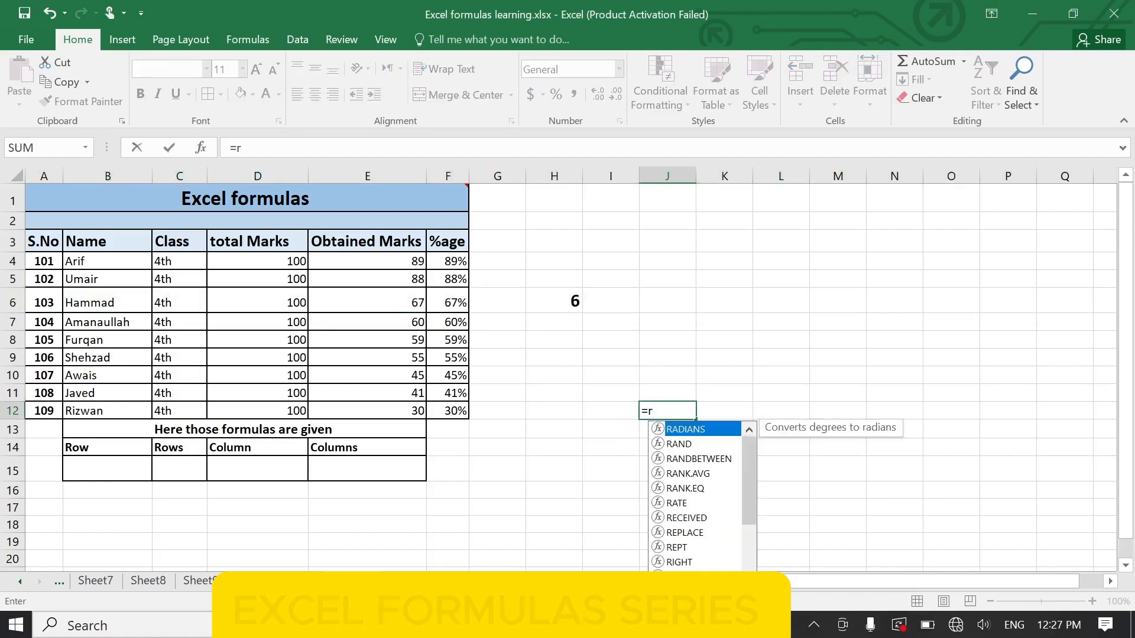
{"action": "type", "text": "ow"}
{"action": "key", "text": "Tab"}
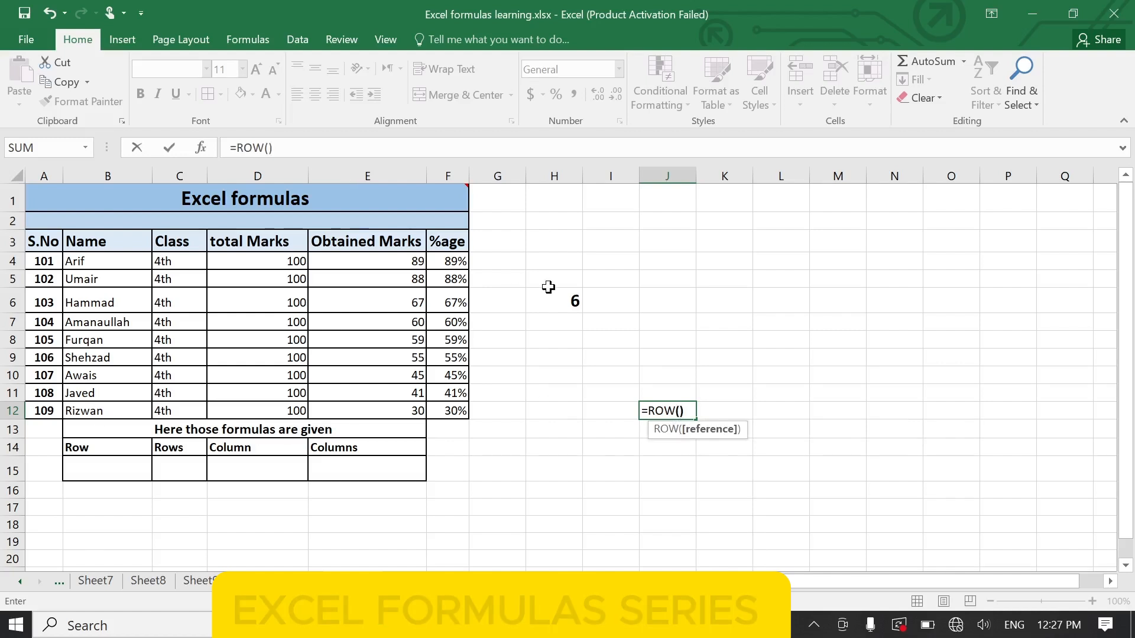
{"action": "key", "text": "Return"}
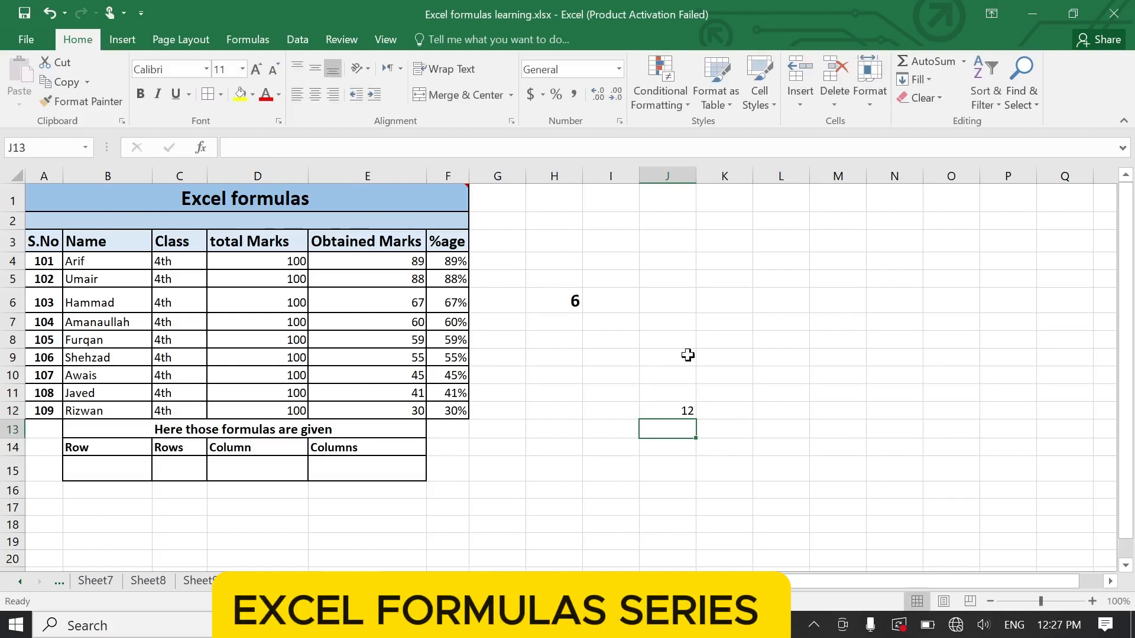
{"action": "left_click", "coordinate": [652, 410]}
{"action": "key", "text": "ctrl+b"}
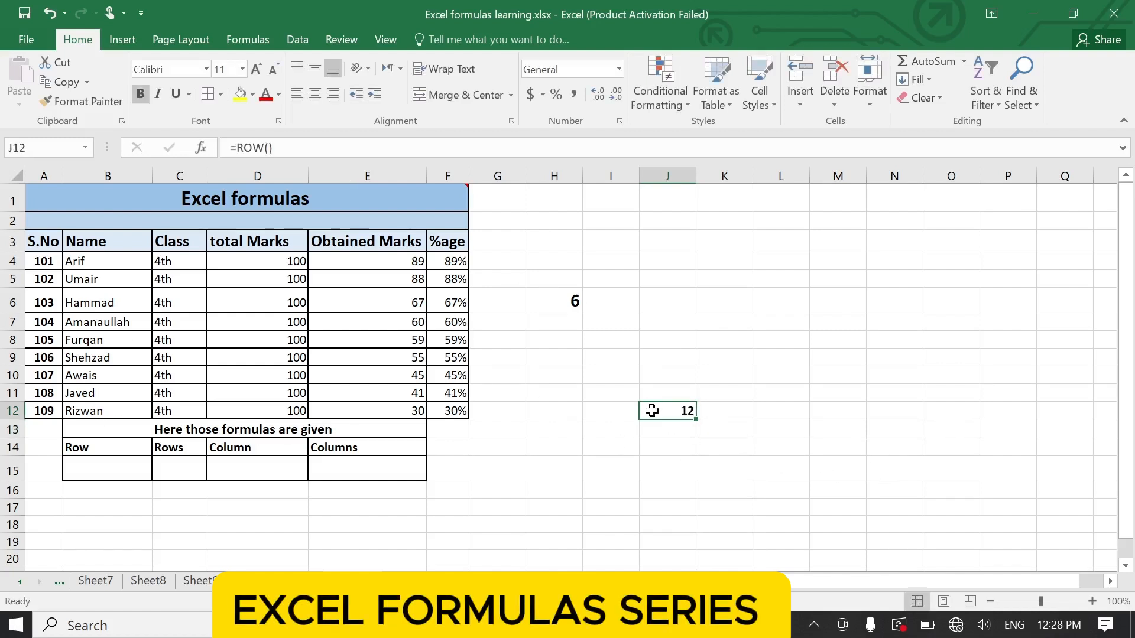
{"action": "left_click", "coordinate": [107, 473]}
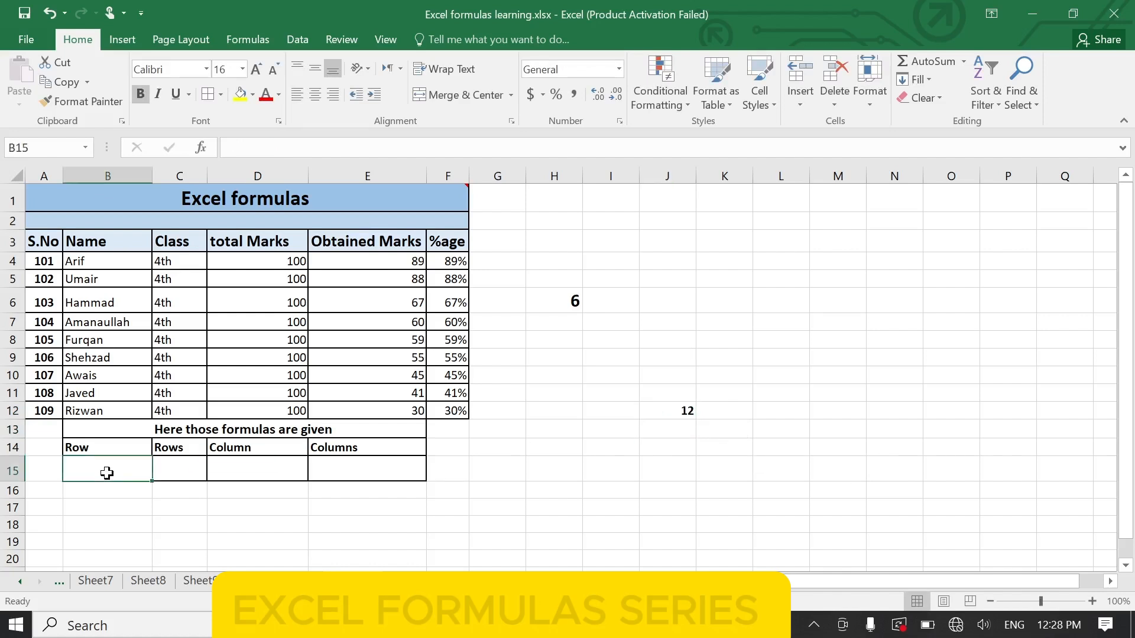
{"action": "type", "text": "=row"}
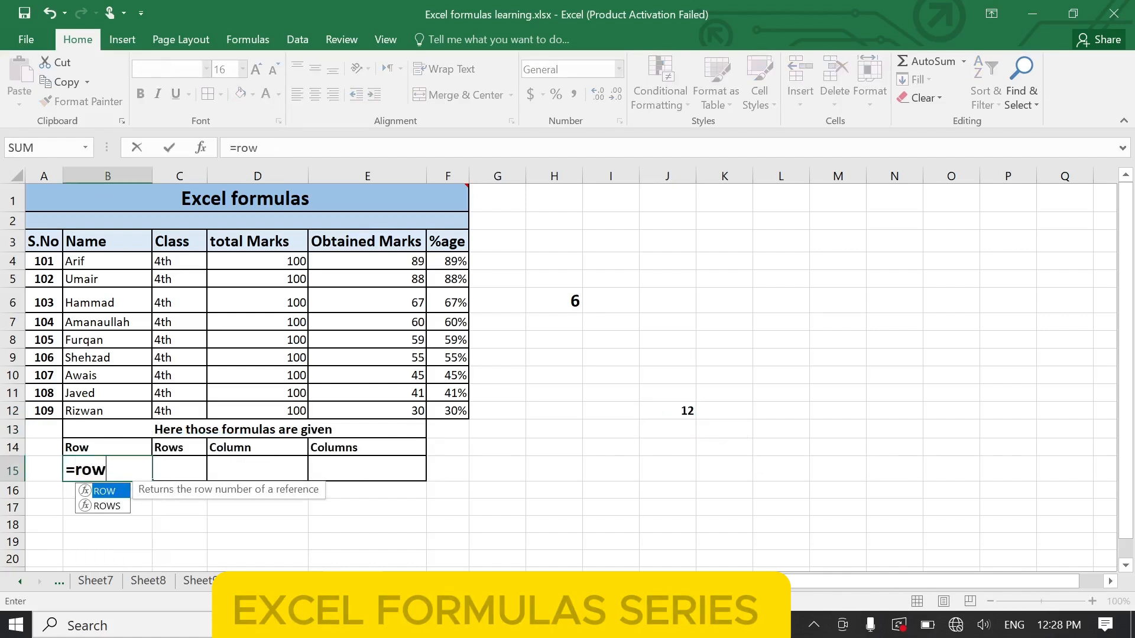
{"action": "key", "text": "Tab"}
{"action": "key", "text": "Page_Down"}
{"action": "key", "text": "Page_Down"}
{"action": "key", "text": "Page_Down"}
{"action": "key", "text": "BackSpace"}
{"action": "type", "text": "0"}
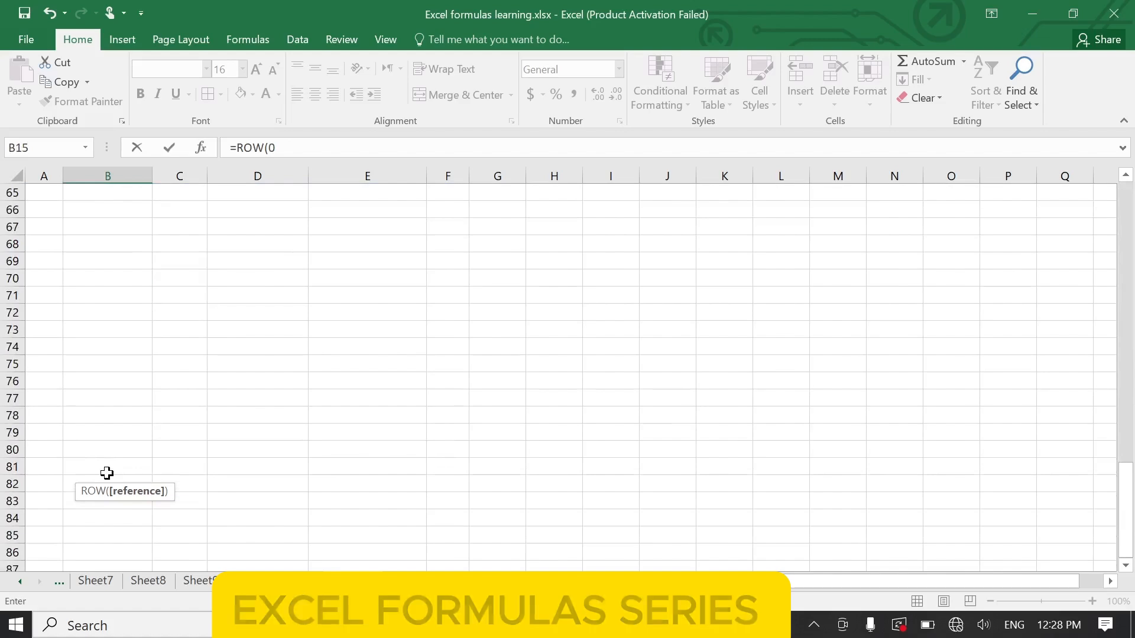
{"action": "key", "text": "Page_Up"}
{"action": "key", "text": "Page_Up"}
{"action": "key", "text": "Page_Up"}
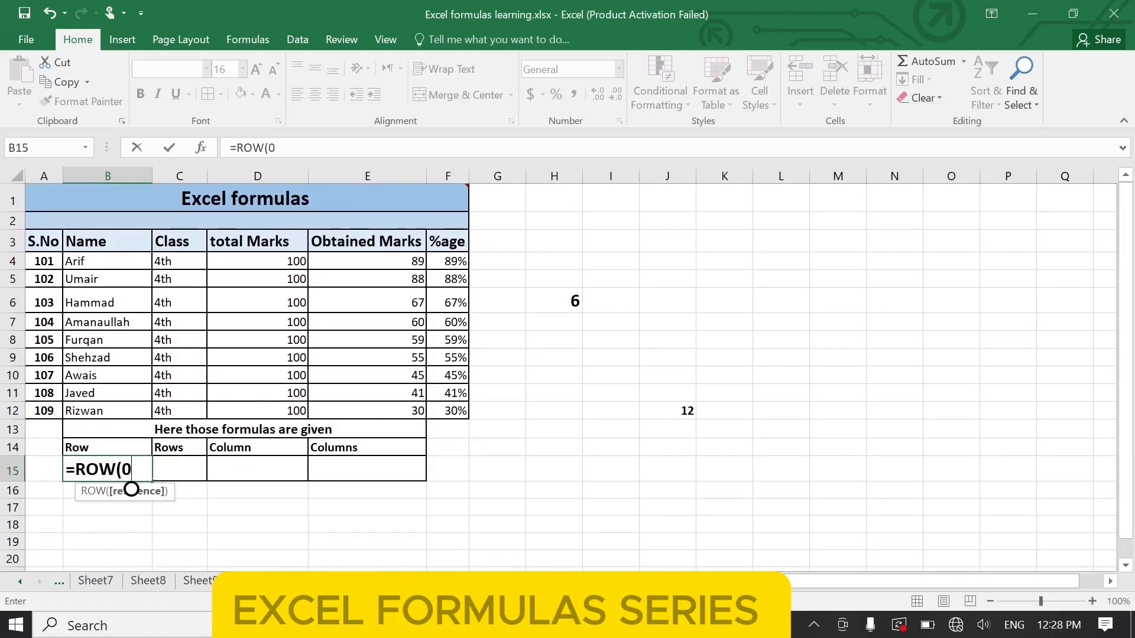
{"action": "key", "text": "BackSpace"}
{"action": "key", "text": "BackSpace"}
{"action": "key", "text": "BackSpace"}
{"action": "key", "text": "BackSpace"}
{"action": "key", "text": "BackSpace"}
{"action": "key", "text": "BackSpace"}
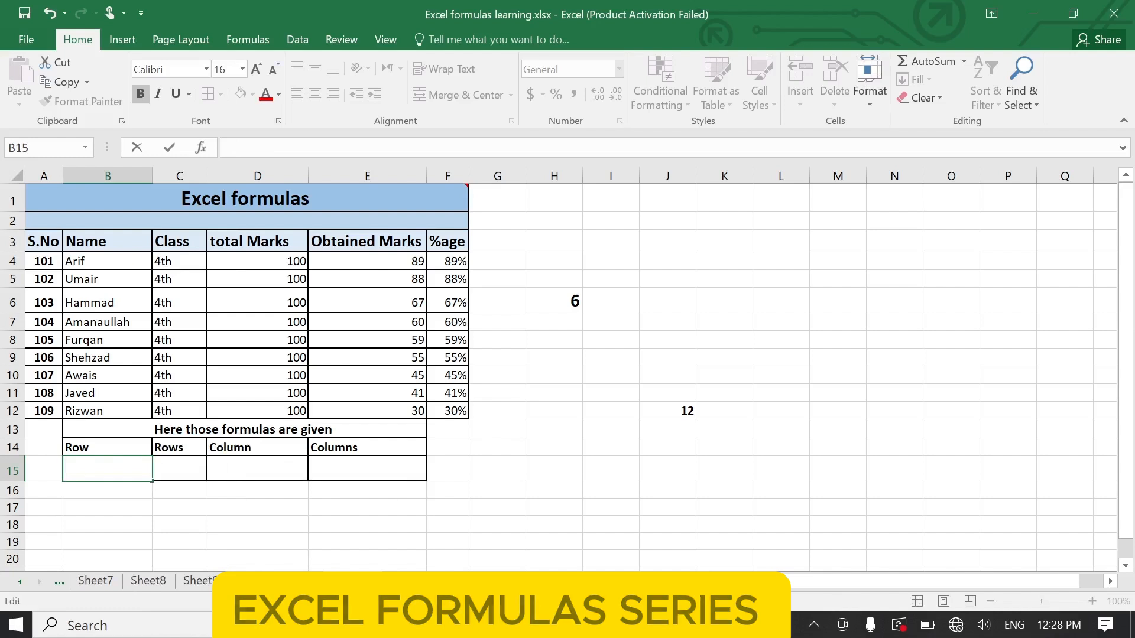
{"action": "type", "text": "s"}
{"action": "key", "text": "BackSpace"}
{"action": "key", "text": "BackSpace"}
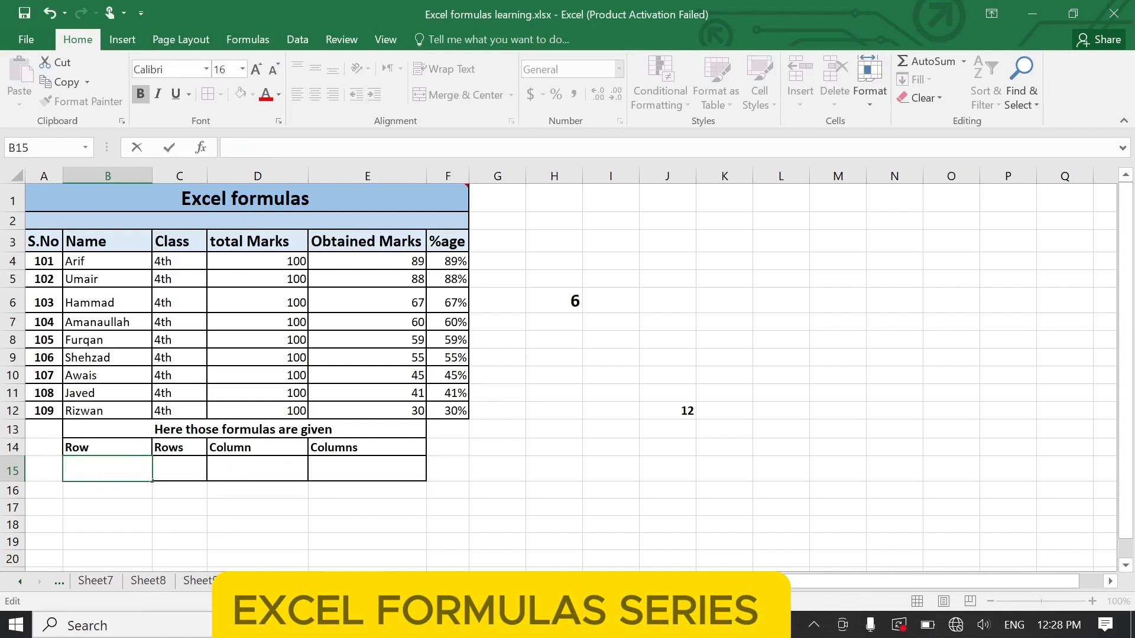
{"action": "key", "text": "Escape"}
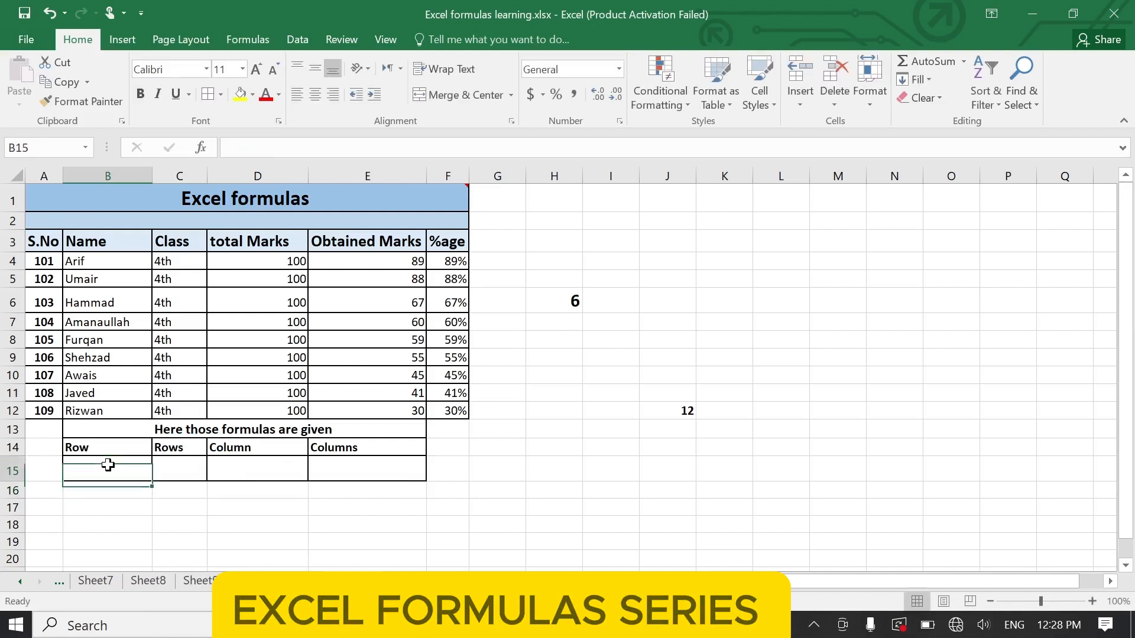
{"action": "type", "text": "=rpw"}
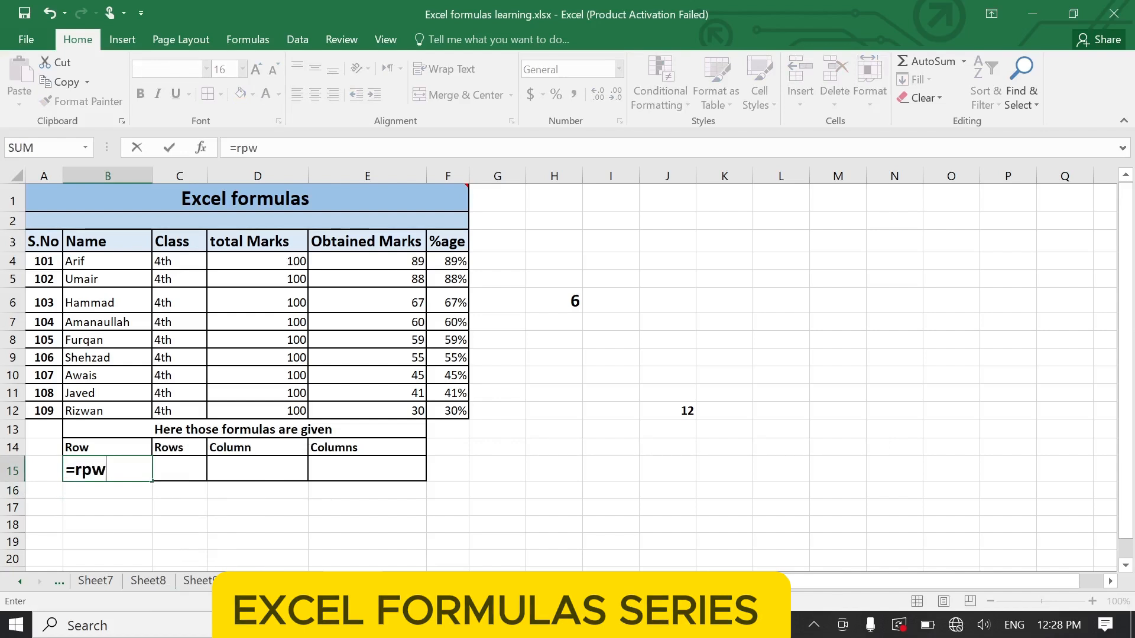
{"action": "key", "text": "BackSpace"}
{"action": "key", "text": "BackSpace"}
{"action": "key", "text": "BackSpace"}
{"action": "key", "text": "Escape"}
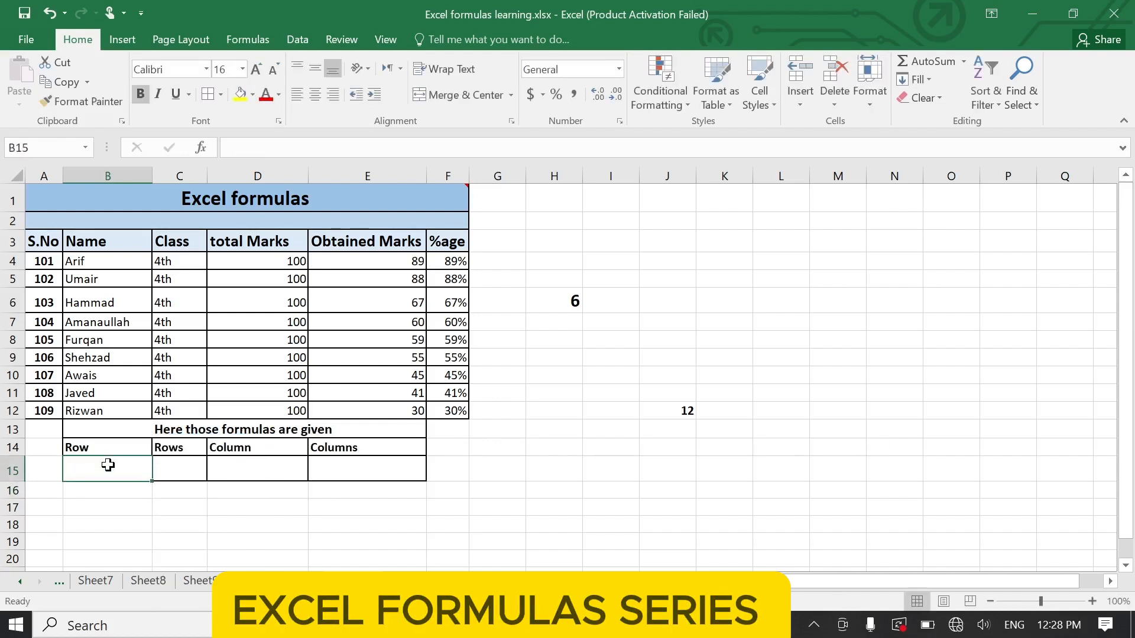
- Enter the formula =ROW() in cell B15 under the Row heading
{"action": "type", "text": "=row"}
{"action": "key", "text": "Tab"}
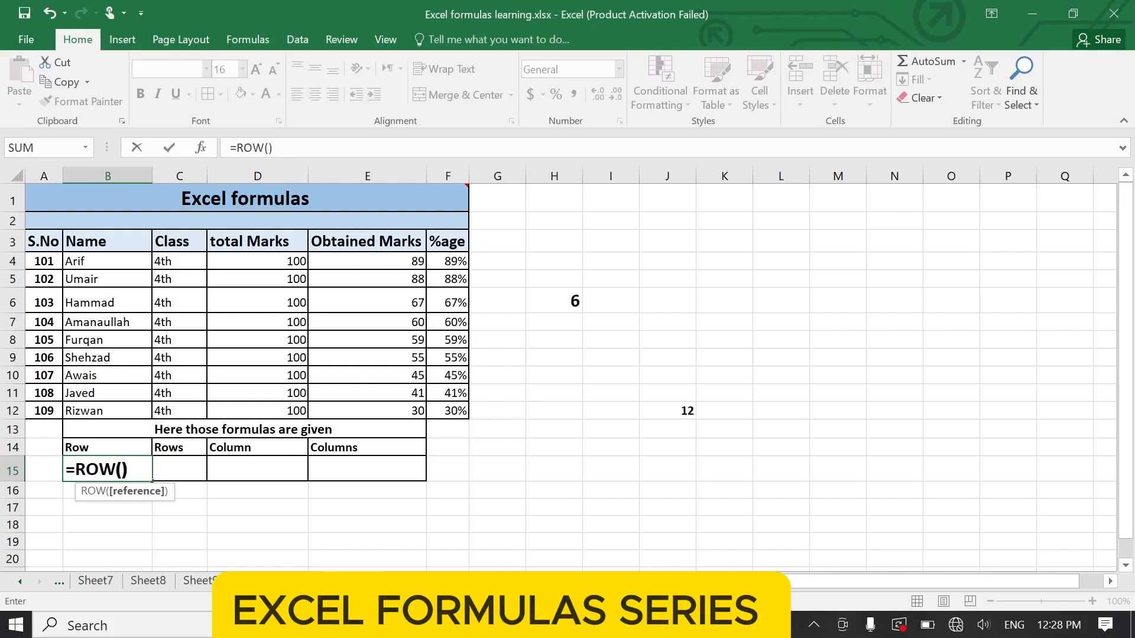
{"action": "left_click", "coordinate": [102, 464]}
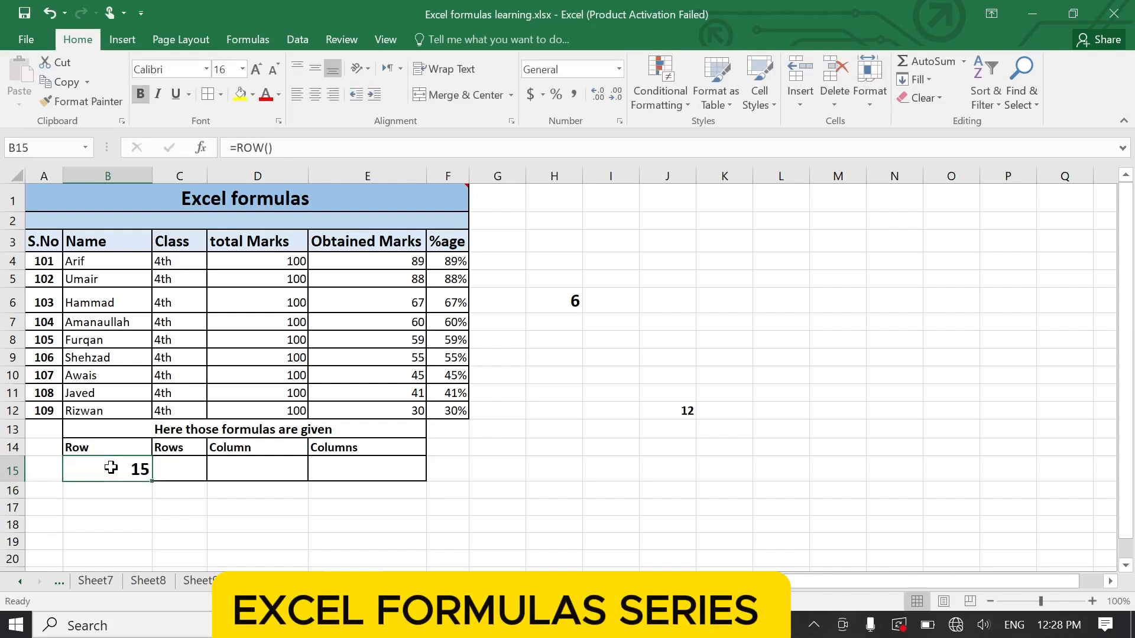
- Enter a ROWS formula over the range A3:F13 in cell C15 under the Rows heading
{"action": "key", "text": "Tab"}
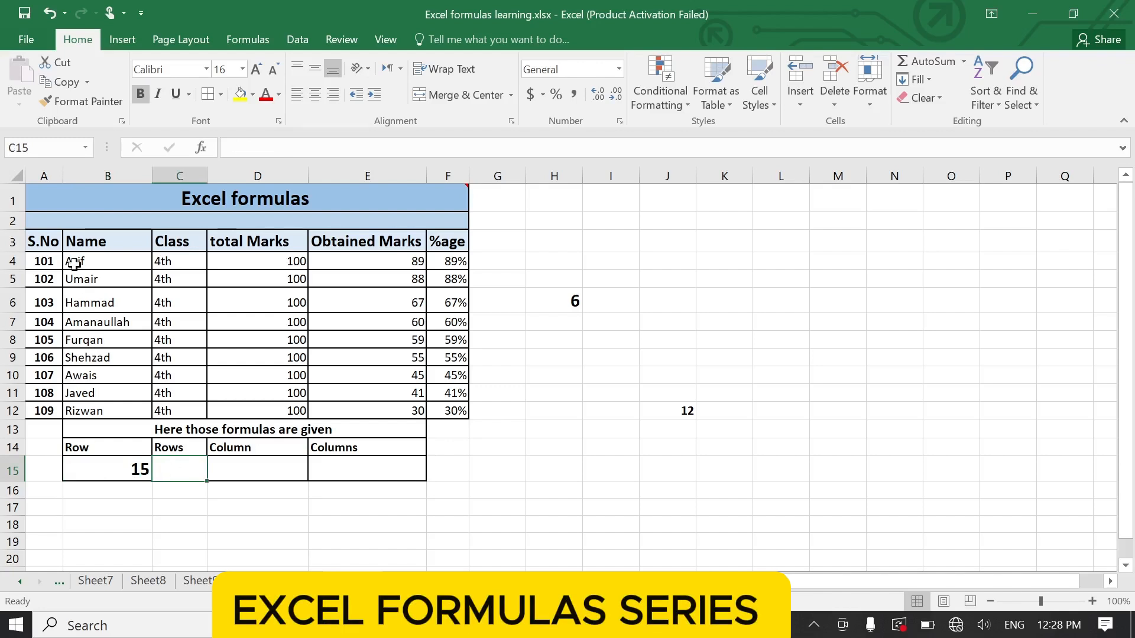
{"action": "type", "text": "=row"}
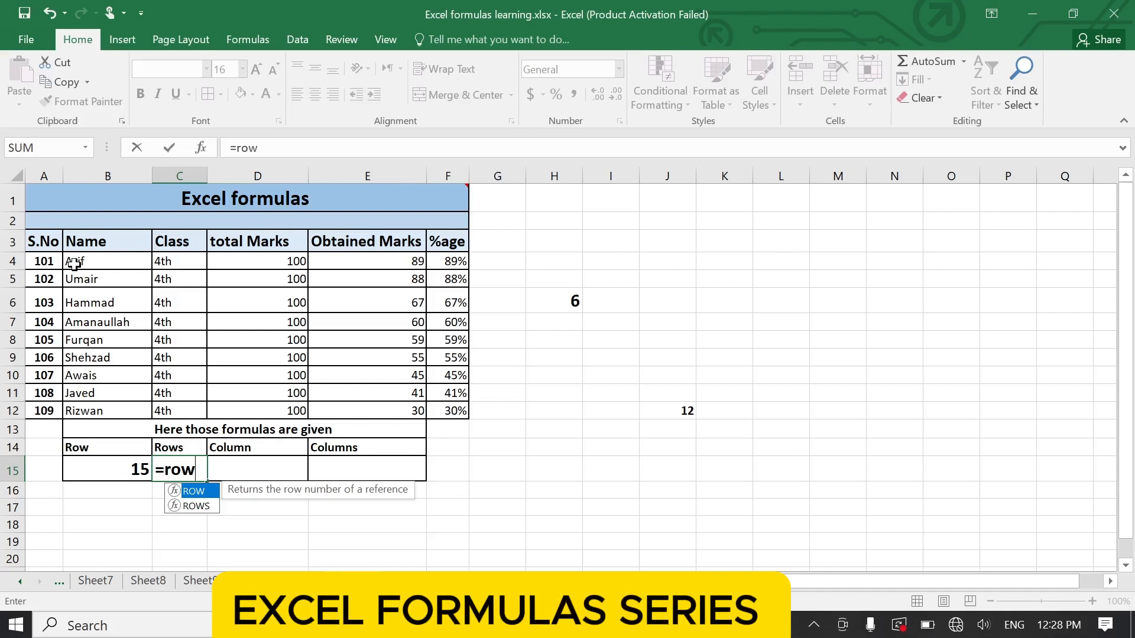
{"action": "key", "text": "Down"}
{"action": "key", "text": "Tab"}
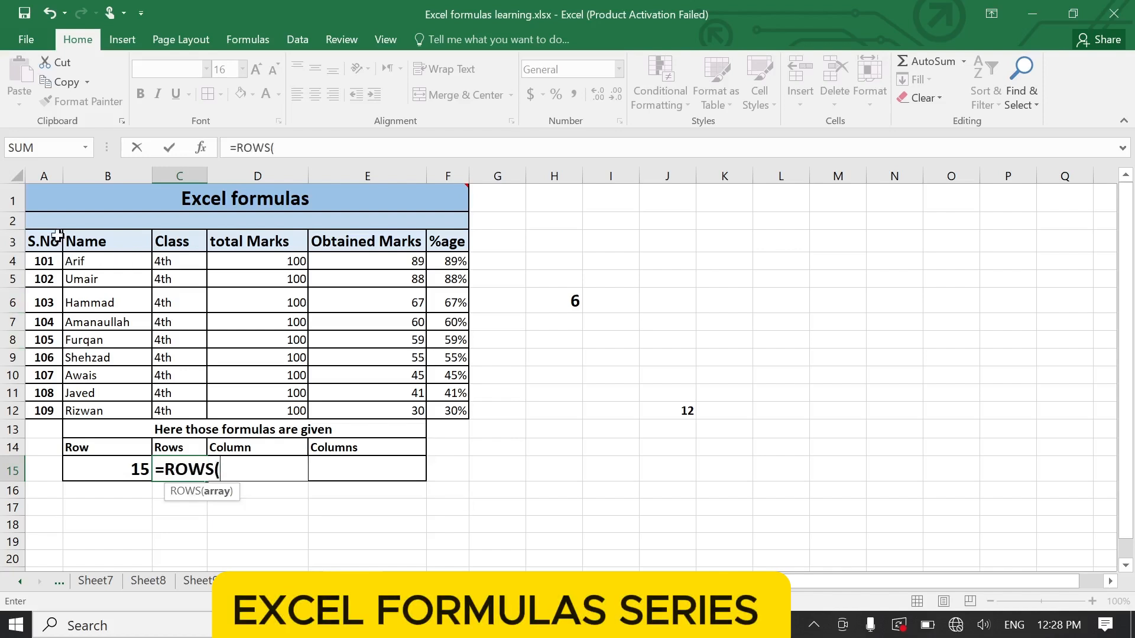
{"action": "left_click_drag", "start_coordinate": [58, 237], "coordinate": [440, 429]}
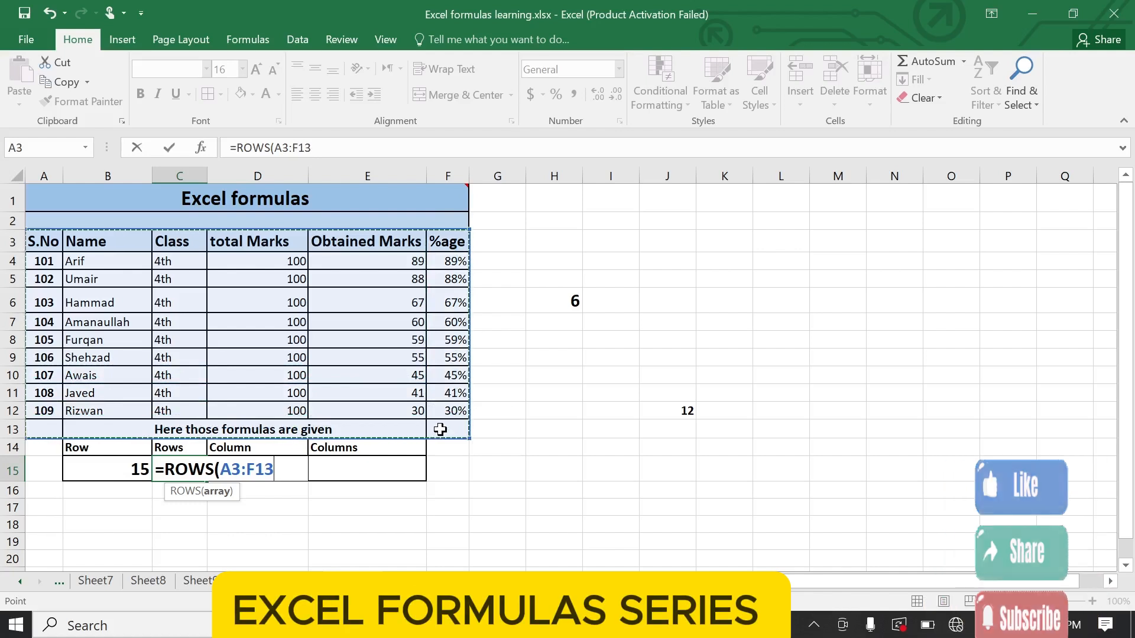
{"action": "key", "text": "Return"}
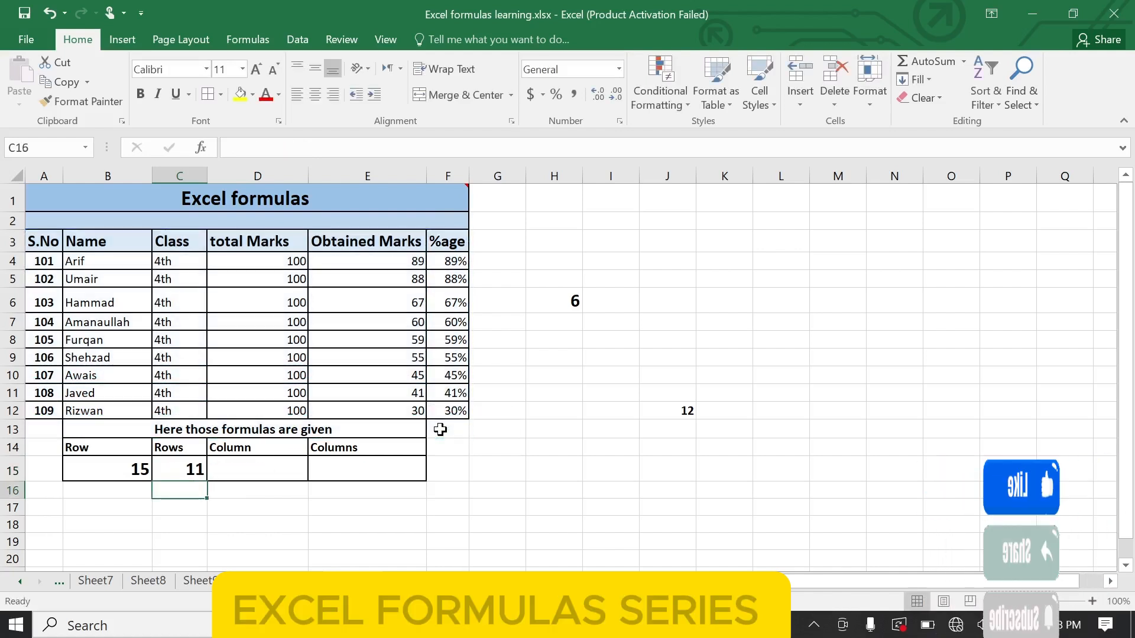
{"action": "left_click", "coordinate": [166, 475]}
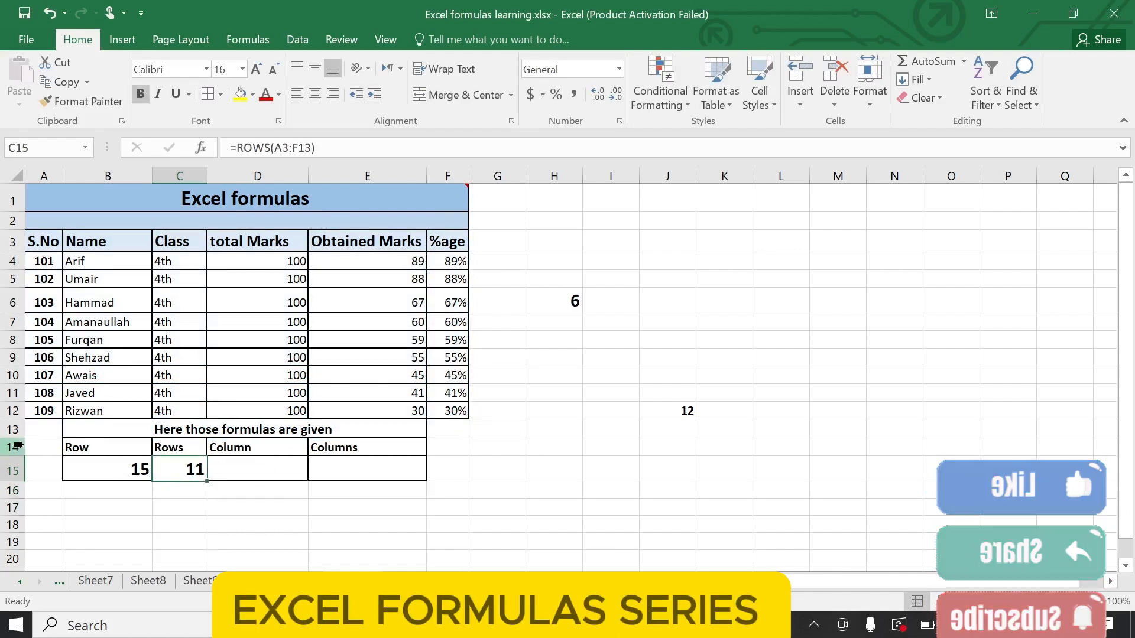
{"action": "left_click", "coordinate": [14, 430]}
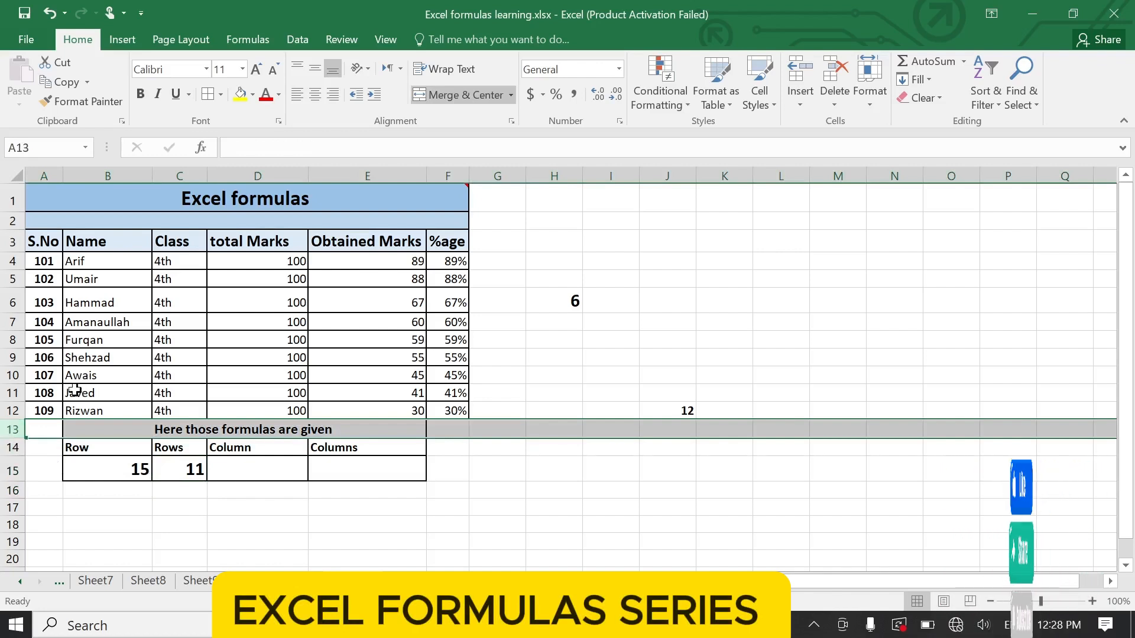
{"action": "left_click", "coordinate": [50, 392]}
{"action": "left_click", "coordinate": [42, 237]}
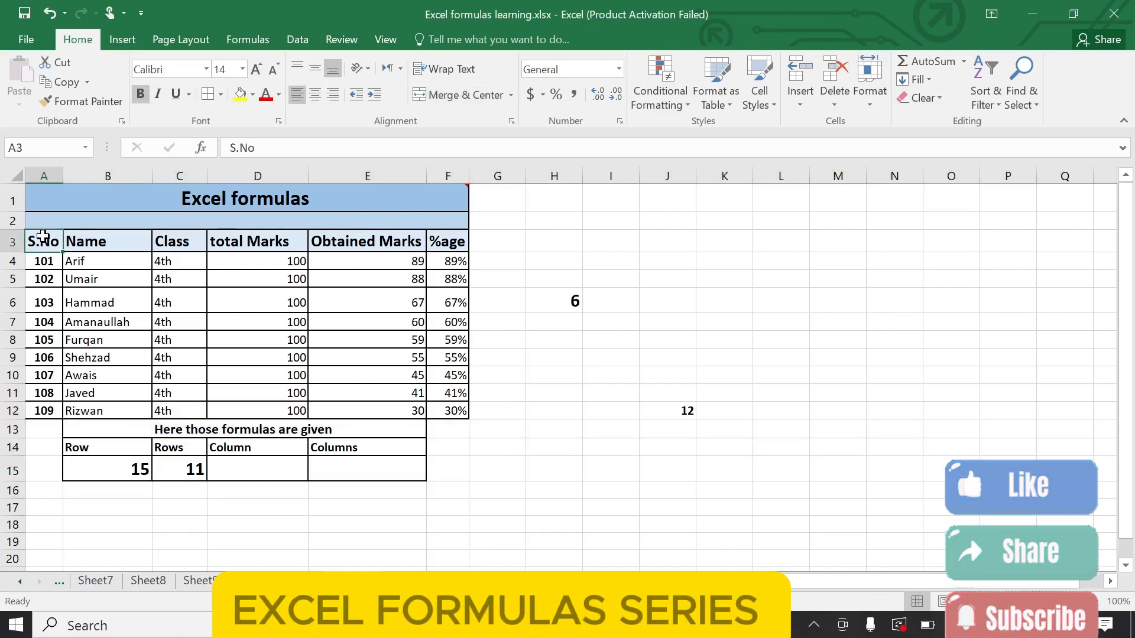
- Go through the table's rows along the S.No column to check the ROWS result in cell C15
{"action": "left_click", "coordinate": [43, 261]}
{"action": "left_click", "coordinate": [45, 279]}
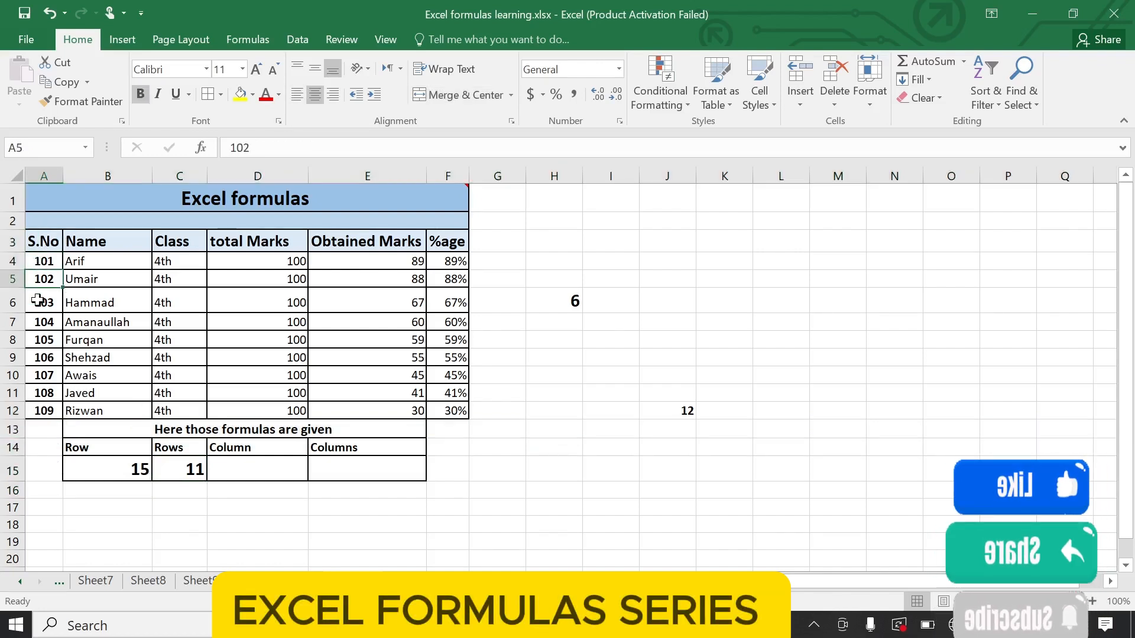
{"action": "left_click_drag", "start_coordinate": [36, 321], "coordinate": [32, 349]}
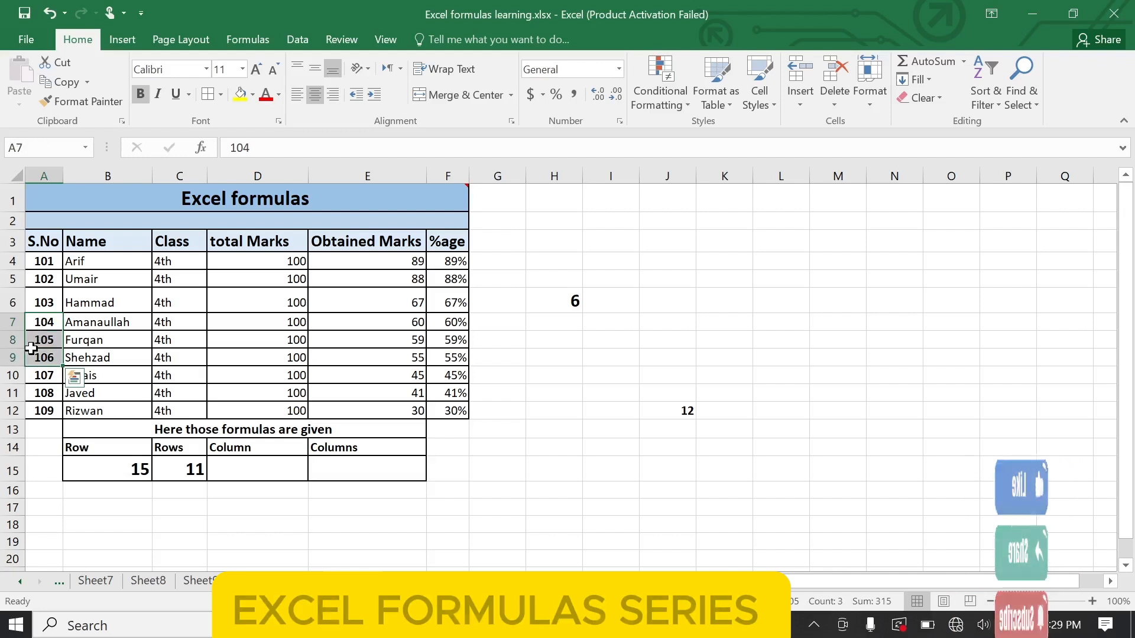
{"action": "left_click", "coordinate": [39, 394]}
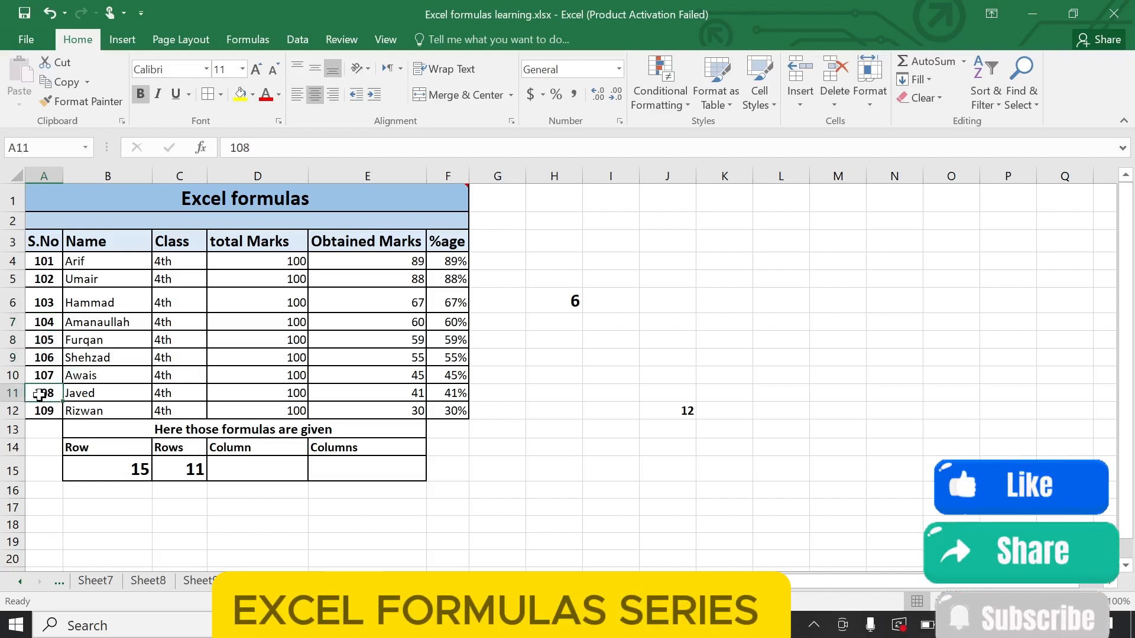
{"action": "double_click", "coordinate": [39, 394]}
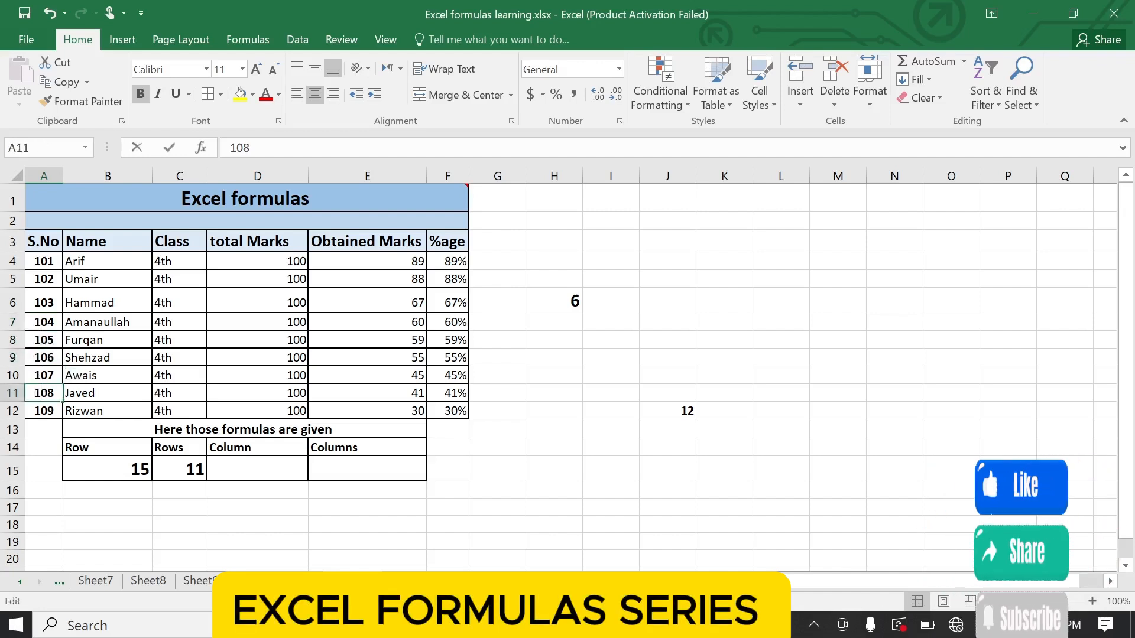
{"action": "left_click", "coordinate": [275, 335]}
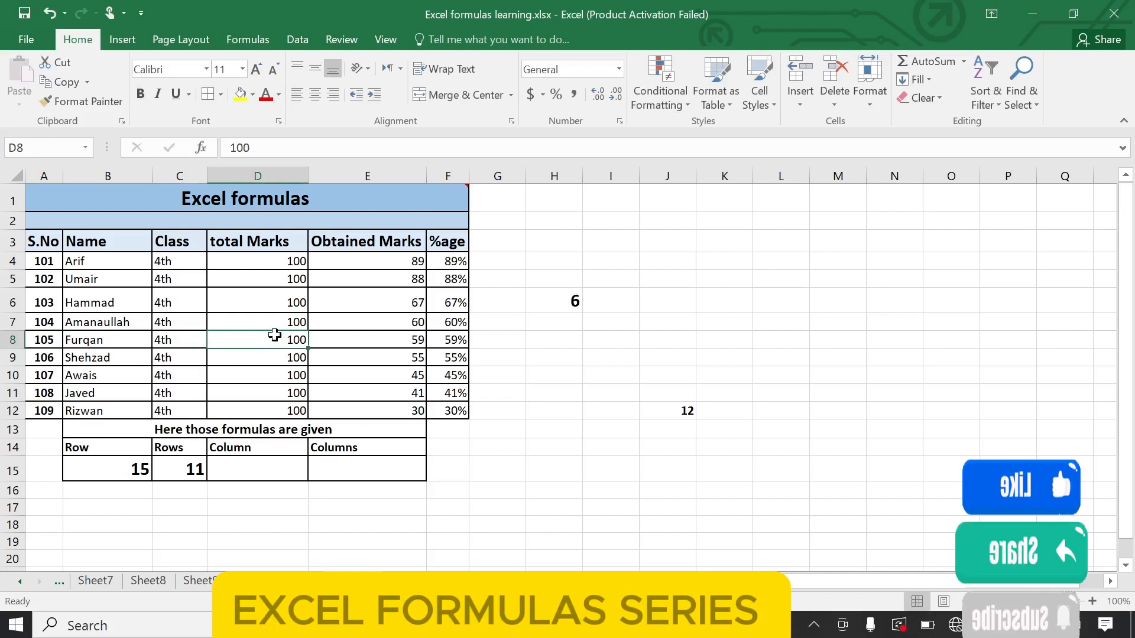
{"action": "key", "text": "Down"}
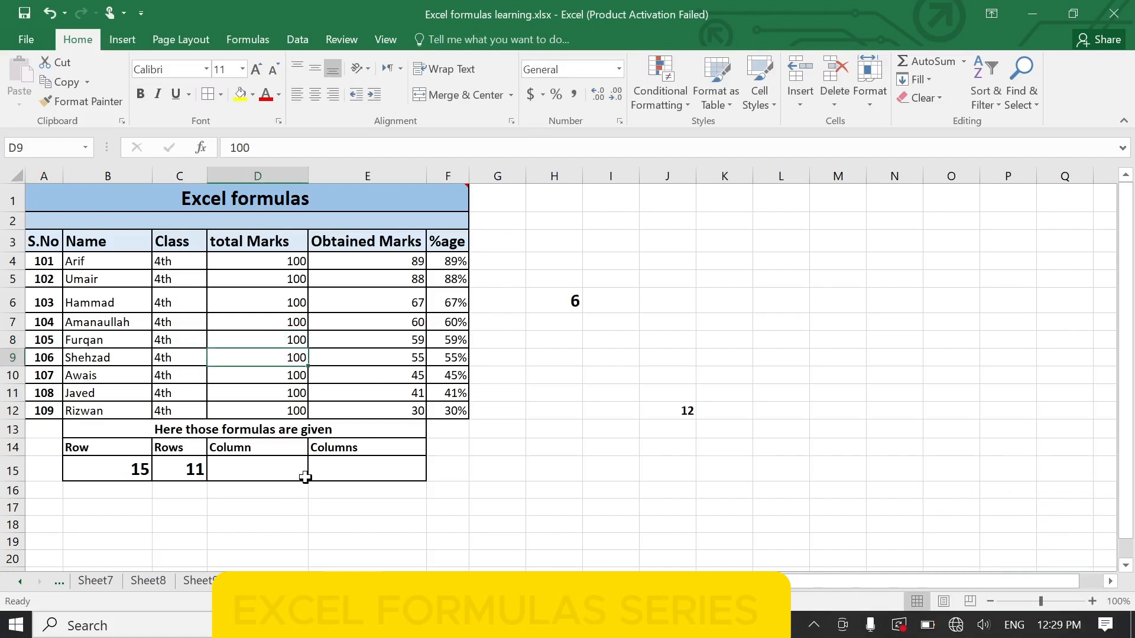
- Enter the formula =ROWS(C4:D6) in cell C17 and make its result bold
{"action": "left_click", "coordinate": [207, 510]}
{"action": "type", "text": "=ro"}
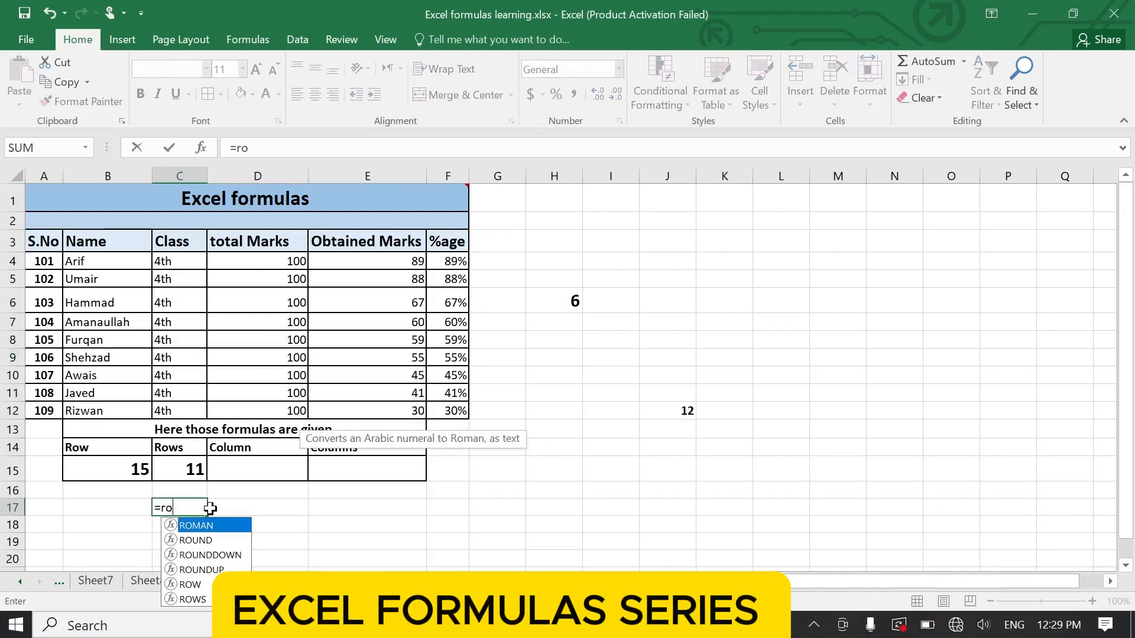
{"action": "key", "text": "BackSpace"}
{"action": "type", "text": "ow"}
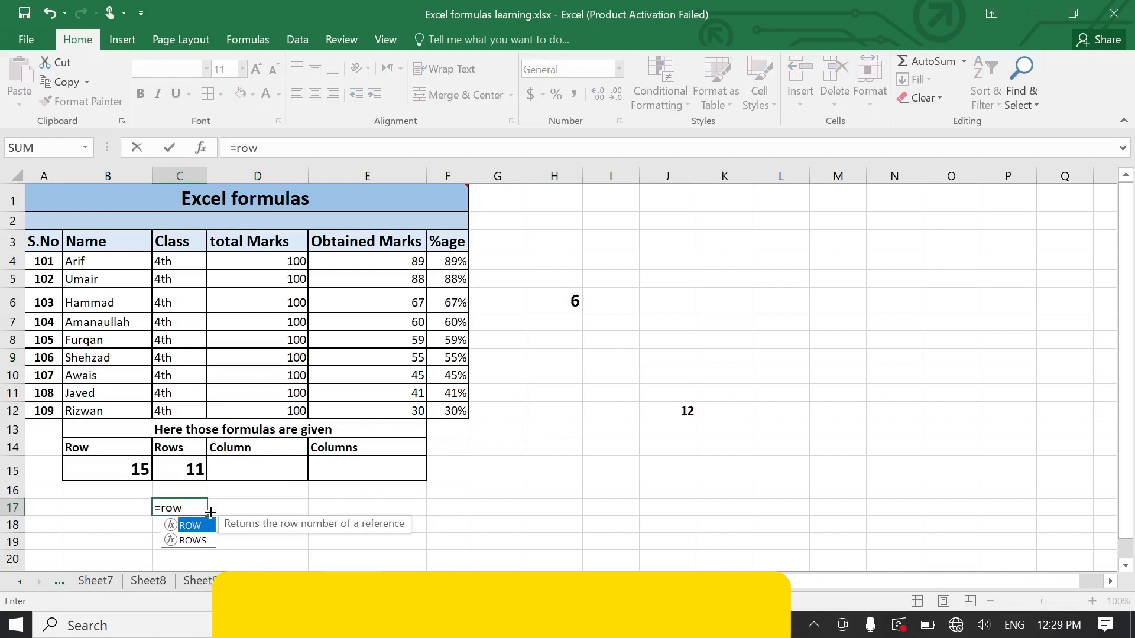
{"action": "type", "text": "s"}
{"action": "key", "text": "Tab"}
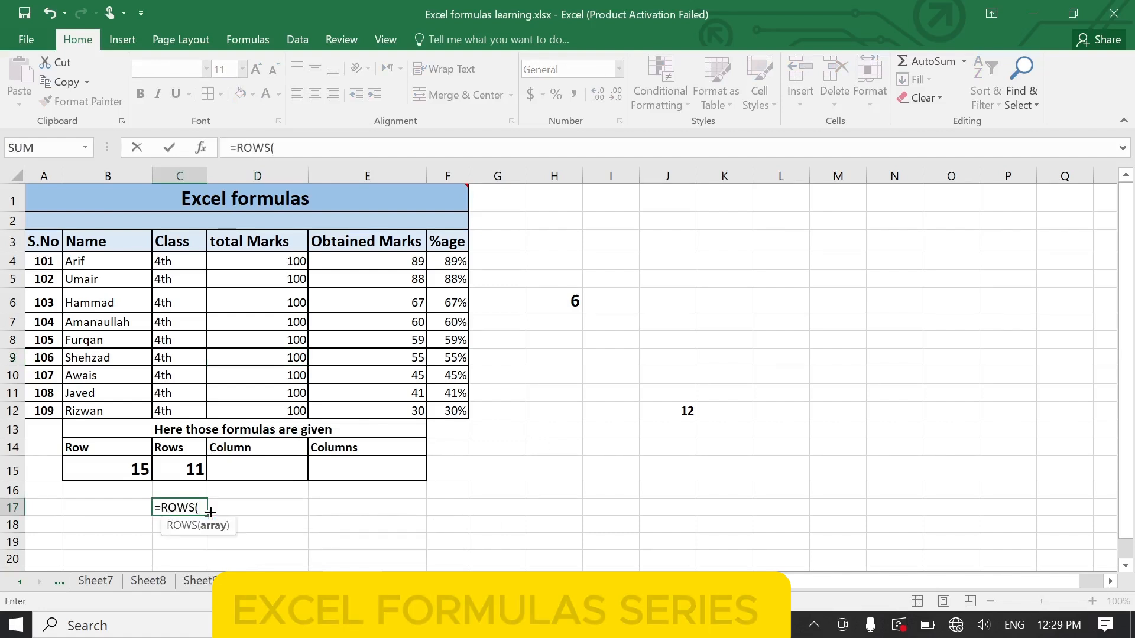
{"action": "left_click_drag", "start_coordinate": [188, 253], "coordinate": [273, 291]}
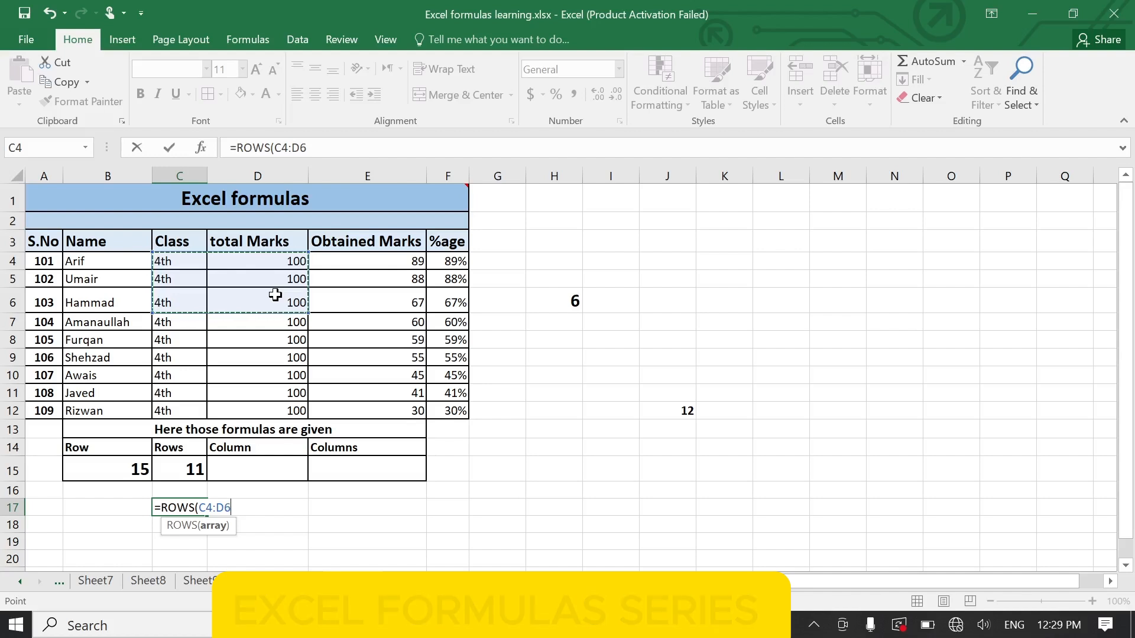
{"action": "key", "text": "Return"}
{"action": "key", "text": "Up"}
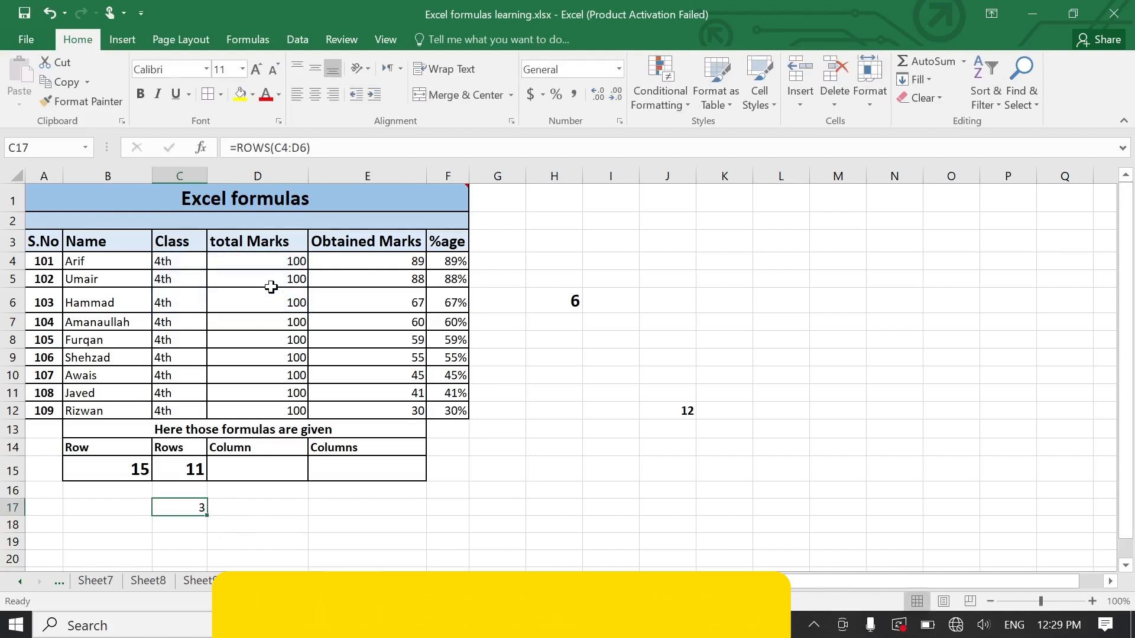
{"action": "key", "text": "ctrl+b"}
{"action": "left_click", "coordinate": [234, 338]}
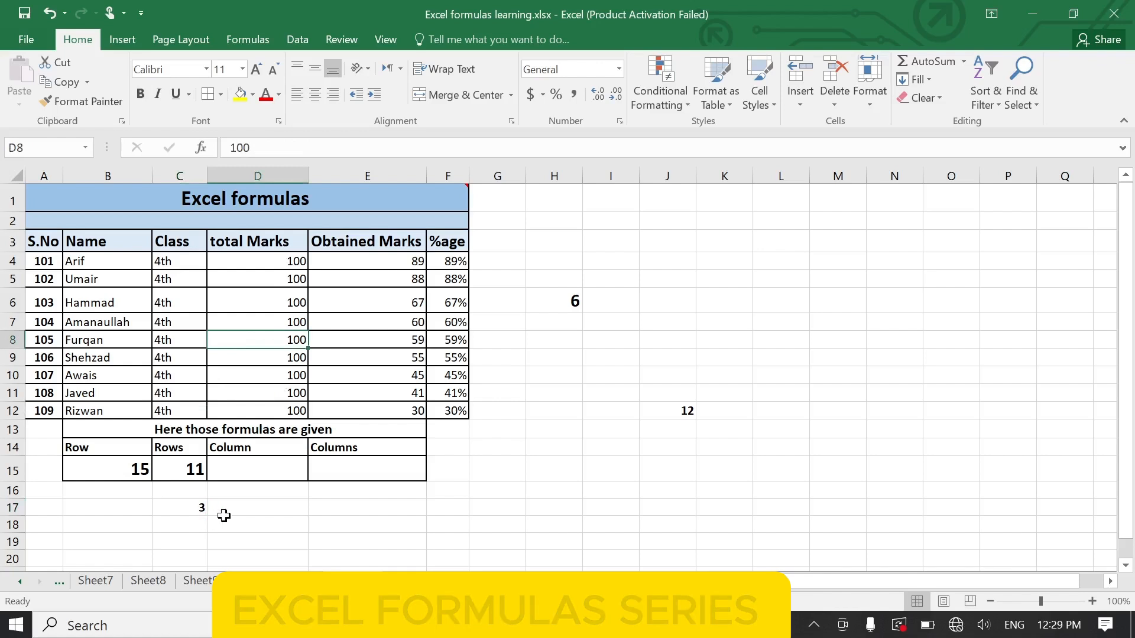
- Enter the formula =COLUMN() in cell D15 under the Column heading and check its result against column D
{"action": "left_click", "coordinate": [249, 470]}
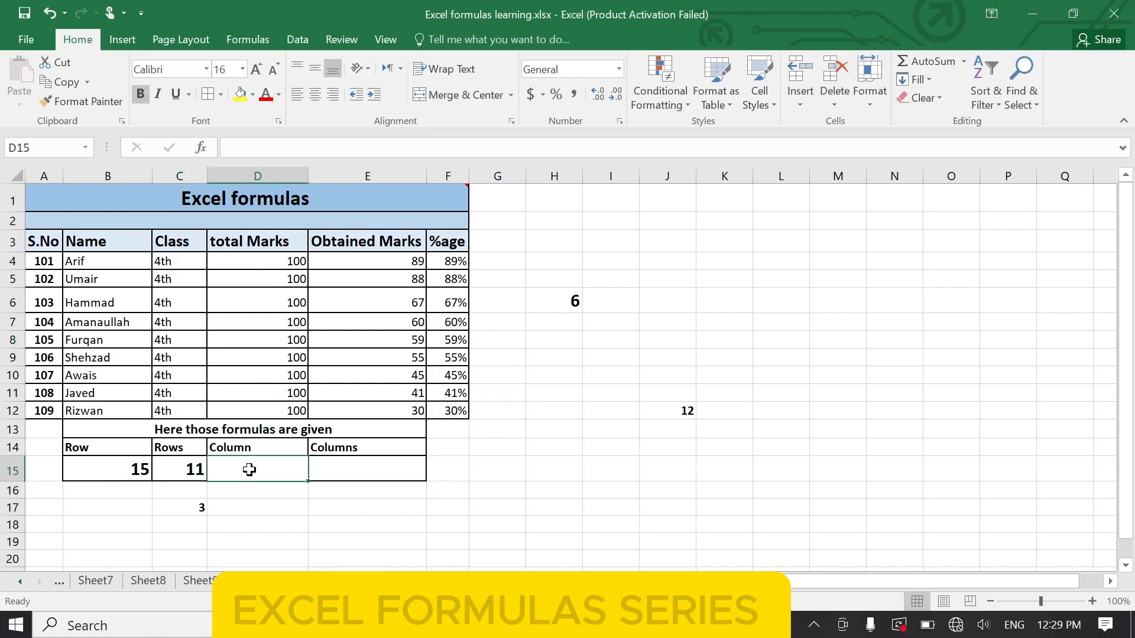
{"action": "type", "text": "=co"}
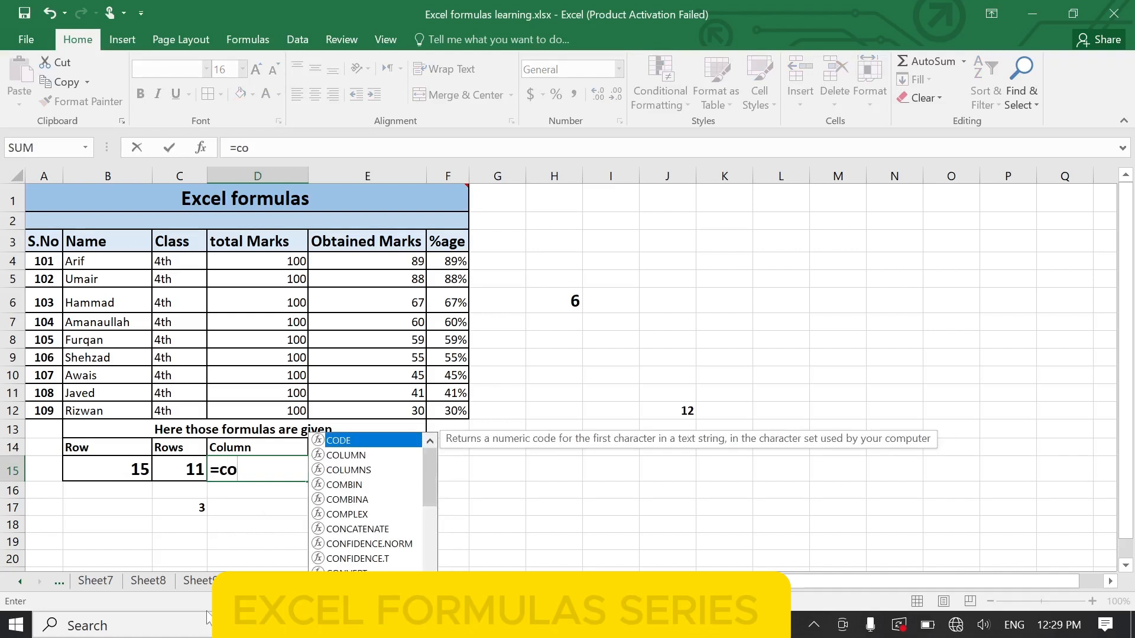
{"action": "type", "text": "m"}
{"action": "key", "text": "BackSpace"}
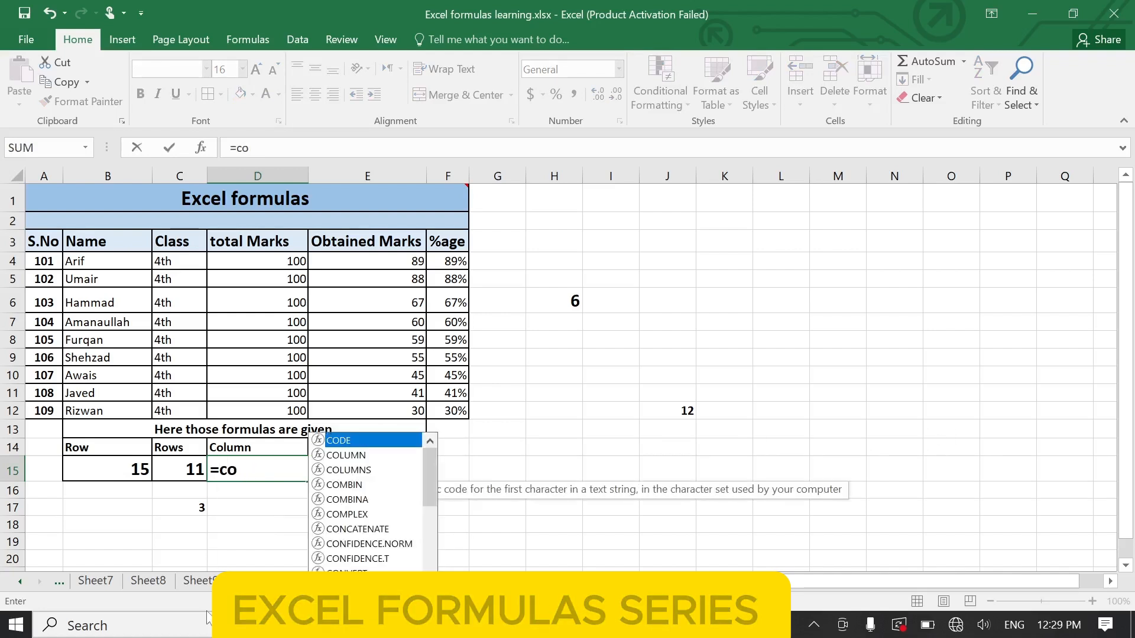
{"action": "type", "text": "lumn"}
{"action": "key", "text": "Tab"}
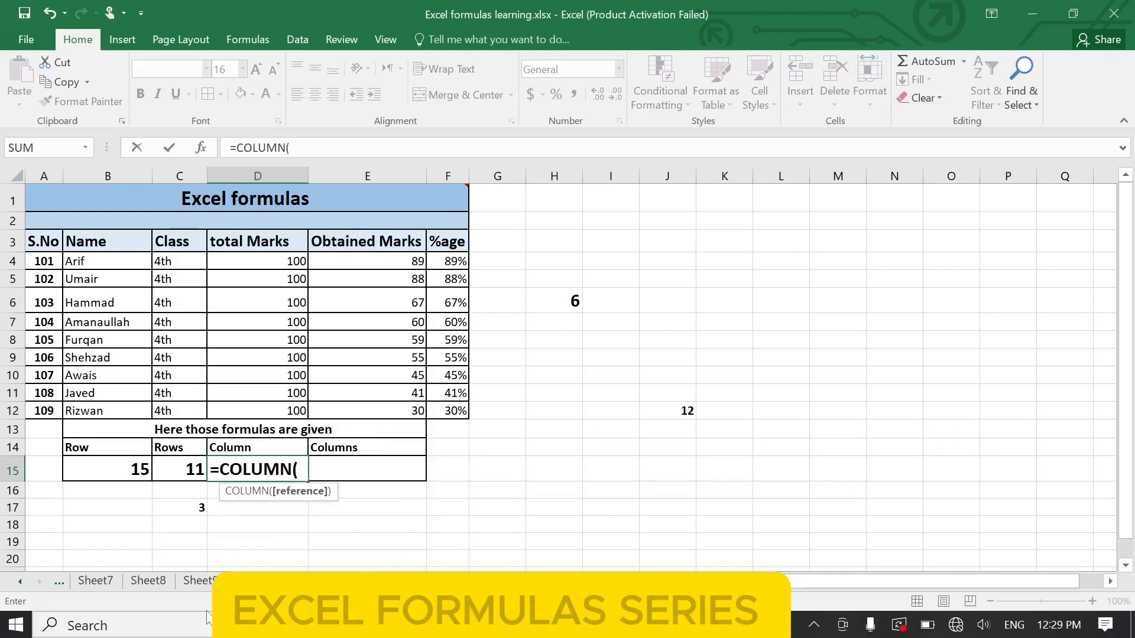
{"action": "type", "text": ")"}
{"action": "key", "text": "Return"}
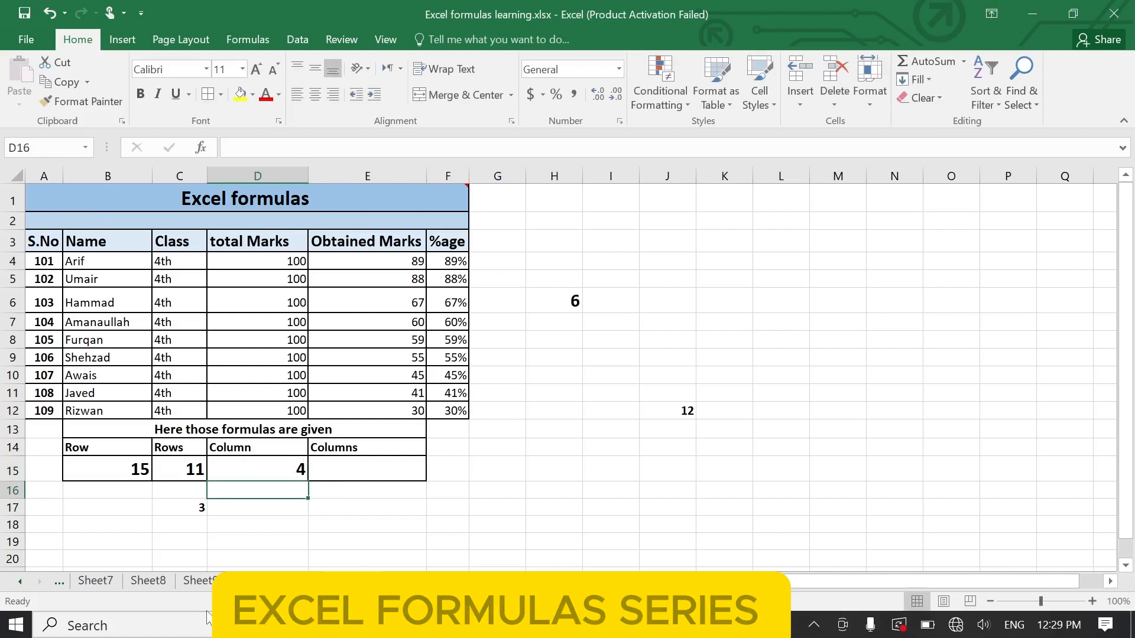
{"action": "left_click", "coordinate": [257, 471]}
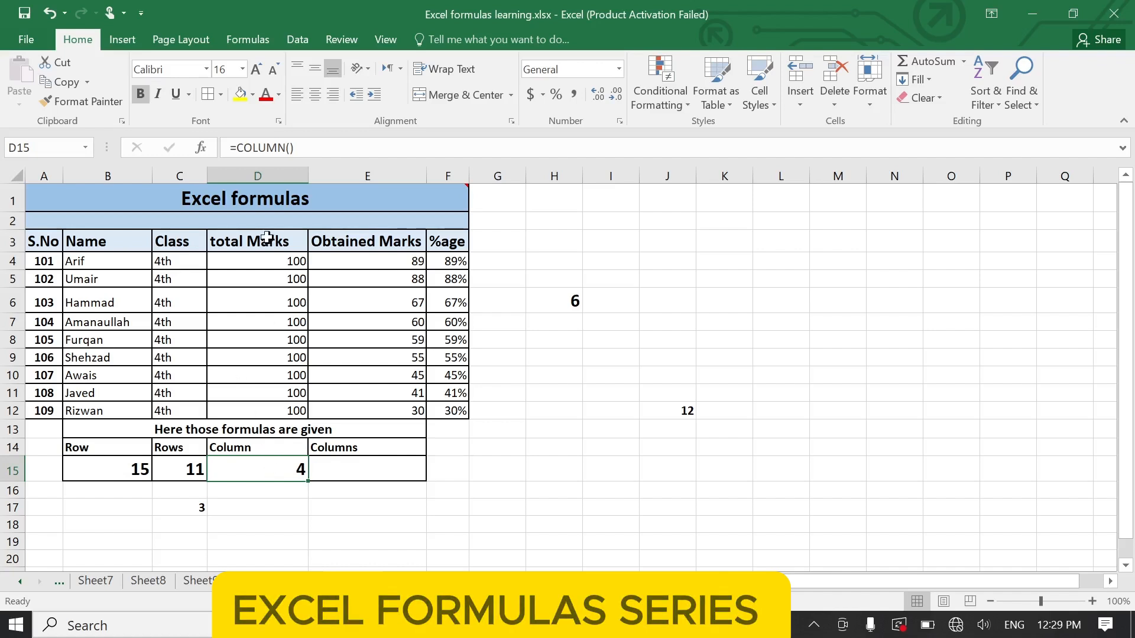
{"action": "left_click", "coordinate": [258, 176]}
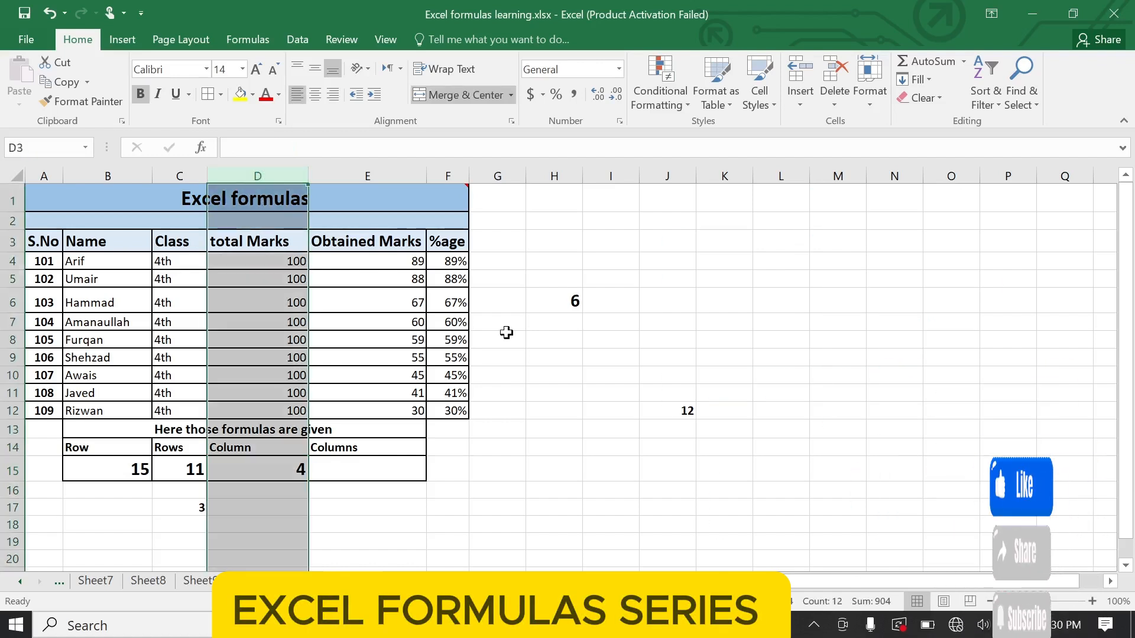
{"action": "left_click", "coordinate": [558, 338]}
- Enter the formula =COLUMN() in cell K4 and make its result bold
{"action": "left_click", "coordinate": [746, 260]}
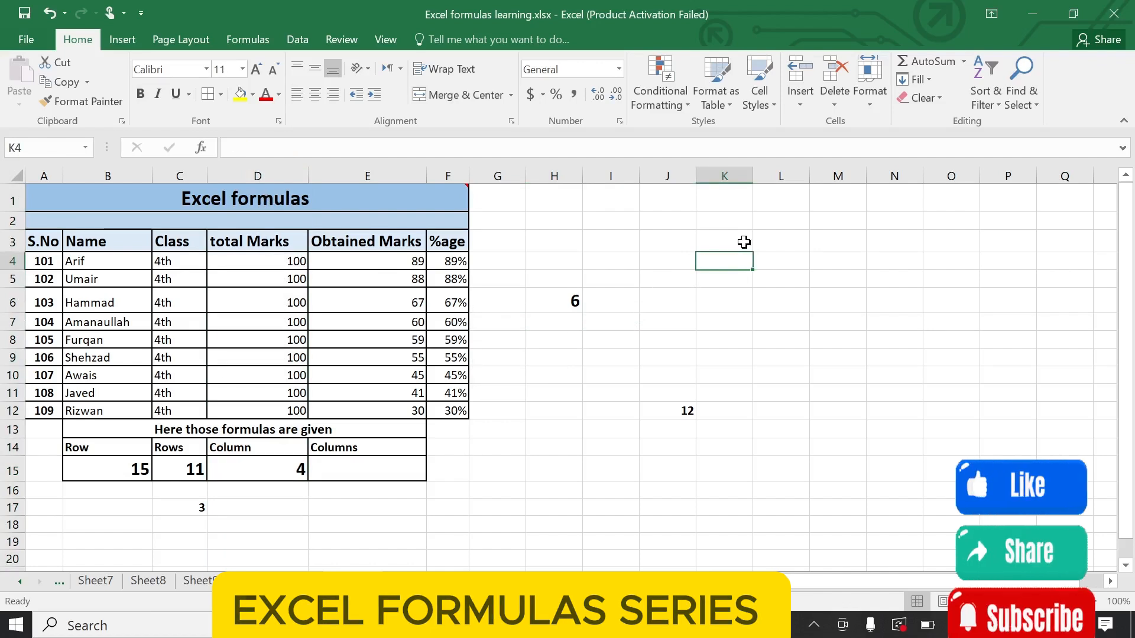
{"action": "type", "text": "=column"}
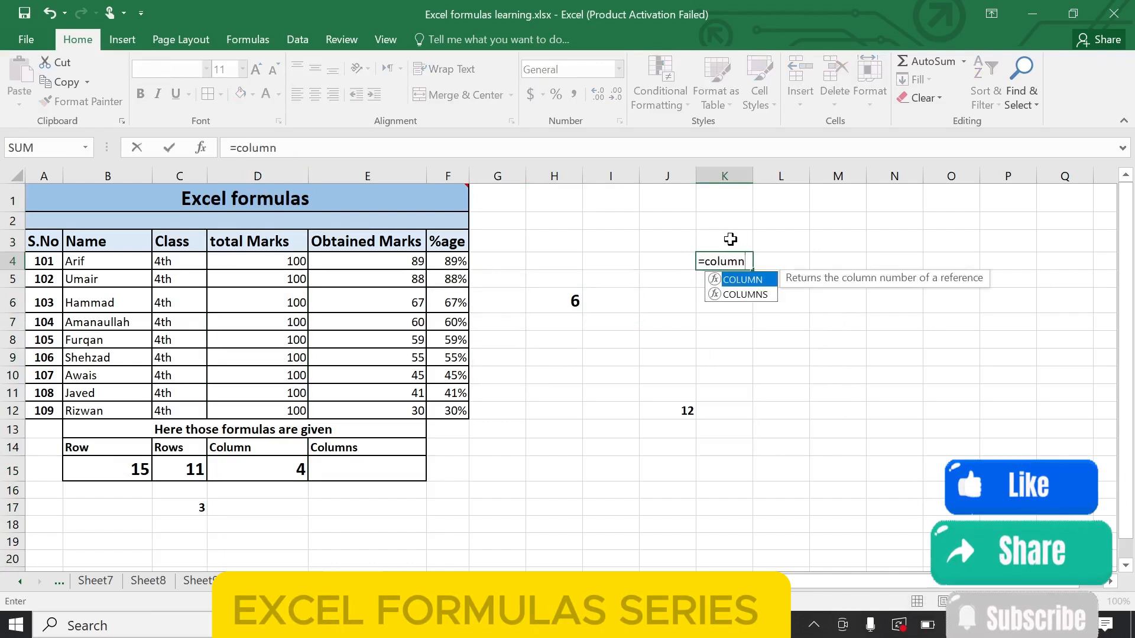
{"action": "key", "text": "Tab"}
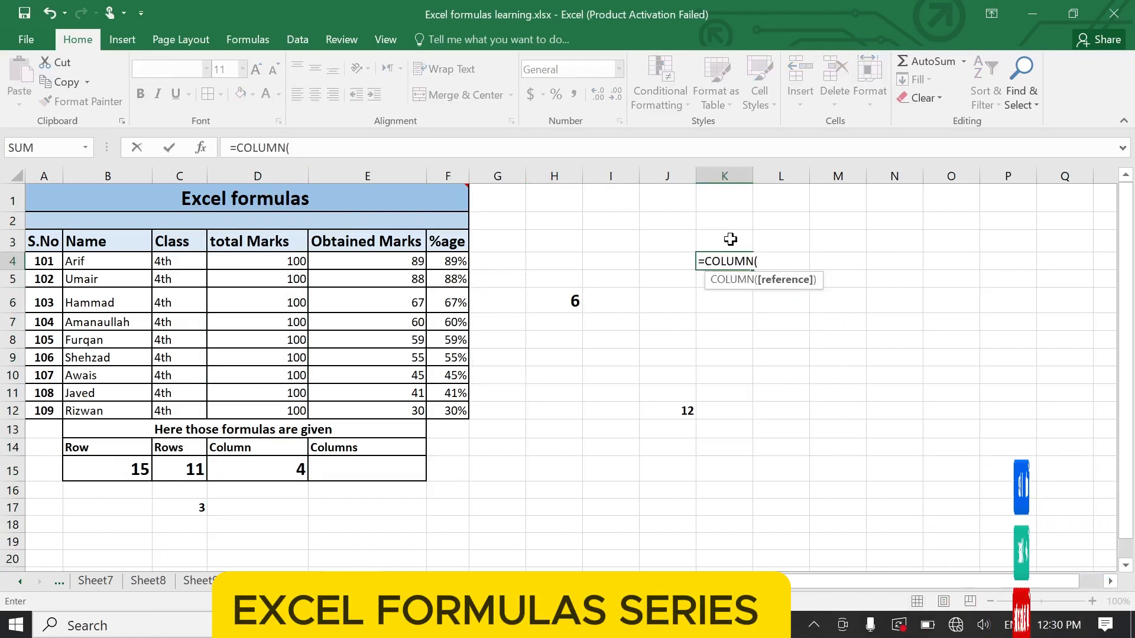
{"action": "type", "text": ")"}
{"action": "key", "text": "Return"}
{"action": "left_click", "coordinate": [743, 260]}
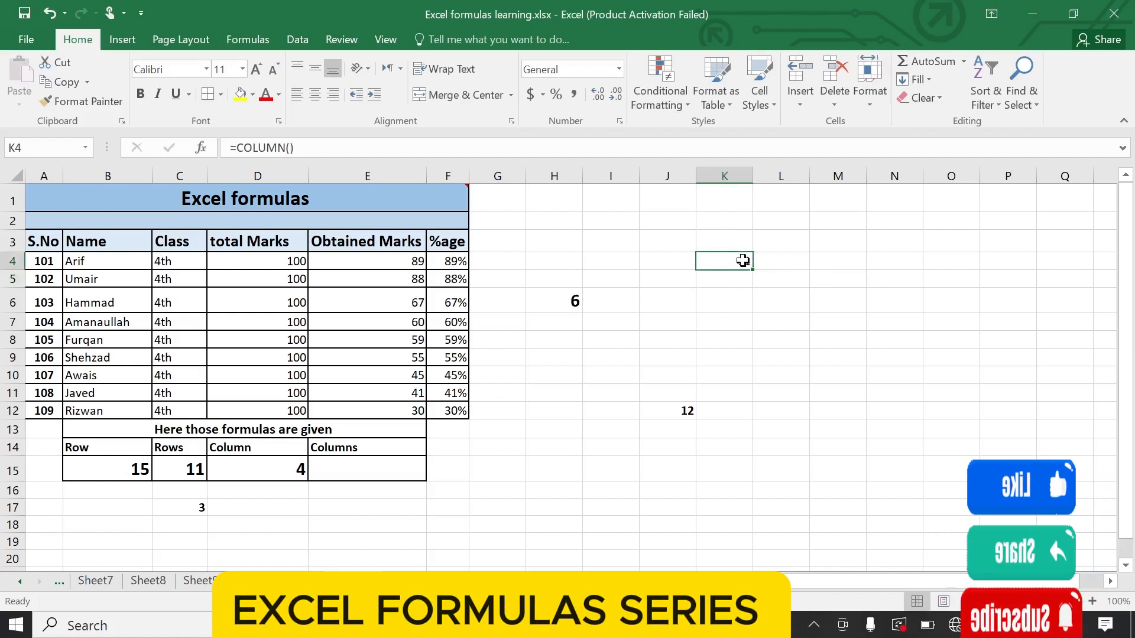
{"action": "key", "text": "Return"}
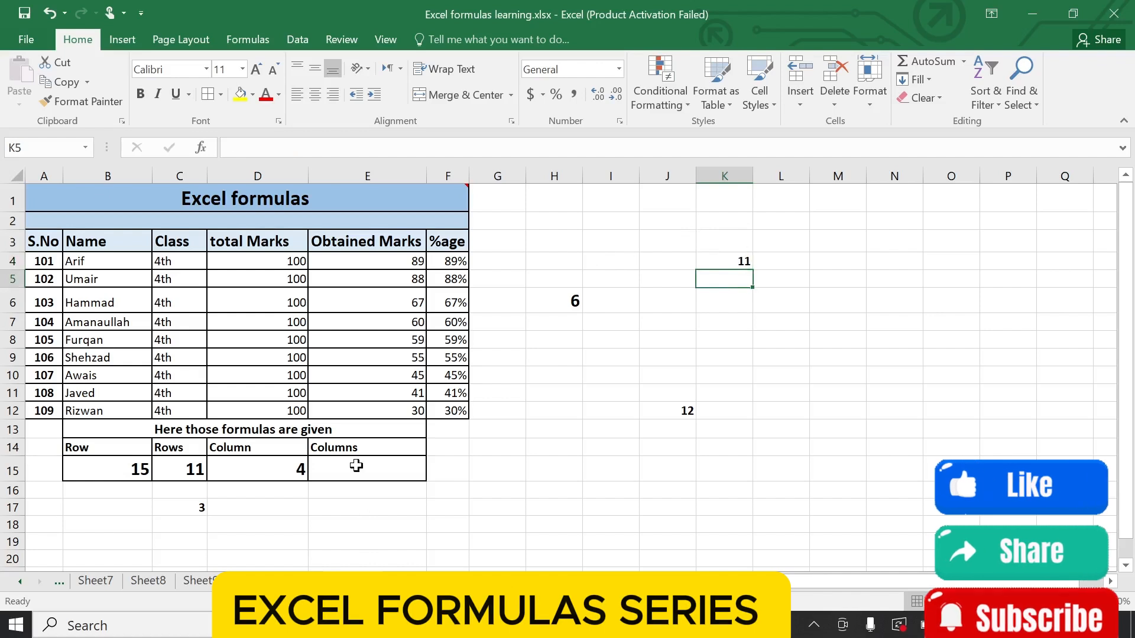
- Enter the formula =COLUMNS(A1:F12) in cell E15 under the Columns heading
{"action": "left_click", "coordinate": [356, 466]}
{"action": "type", "text": "="}
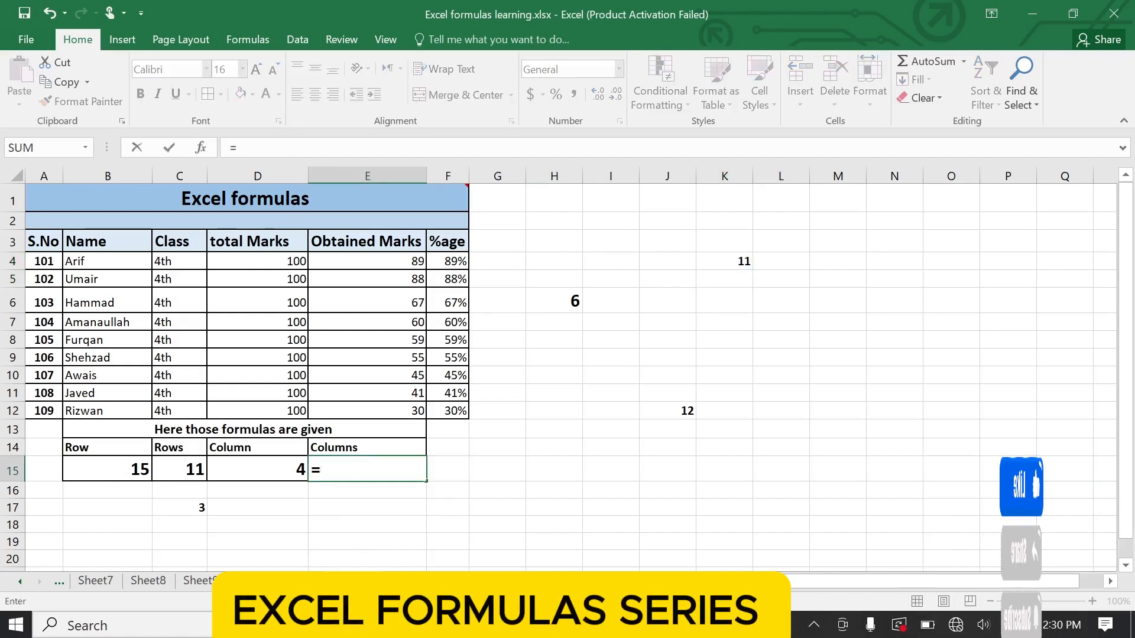
{"action": "type", "text": "columns"}
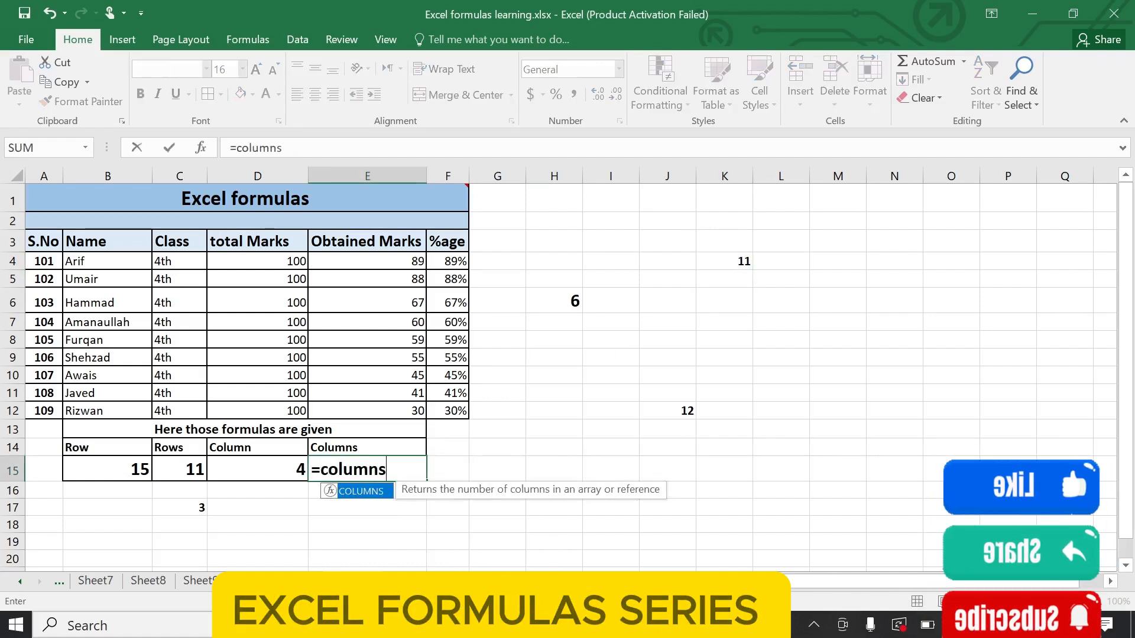
{"action": "key", "text": "Tab"}
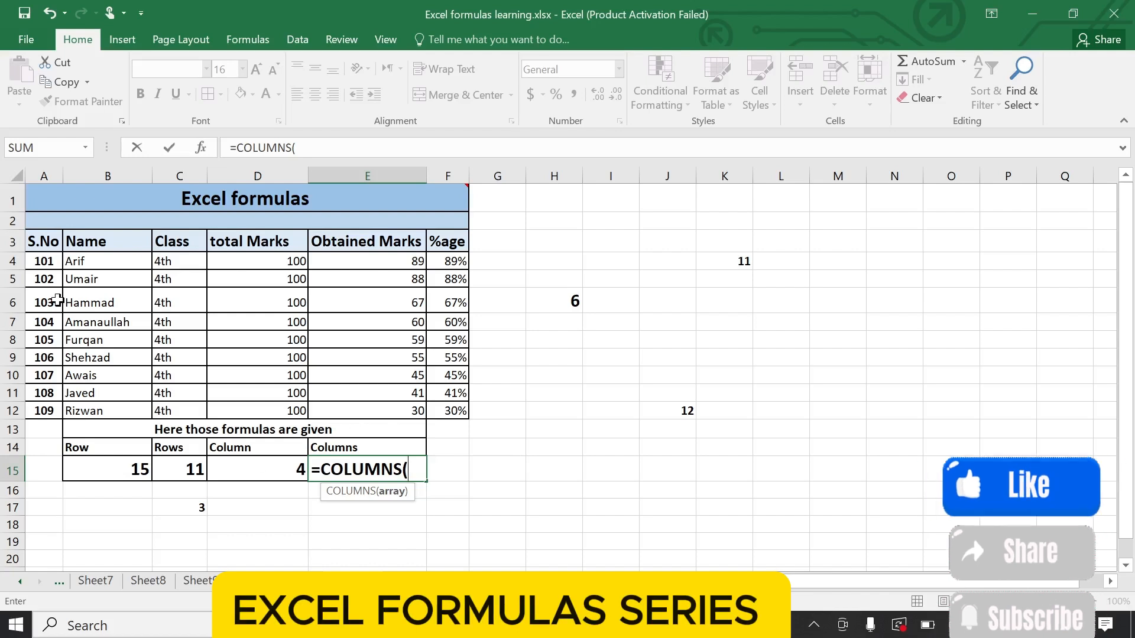
{"action": "left_click_drag", "start_coordinate": [30, 202], "coordinate": [315, 408]}
{"action": "key", "text": "Return"}
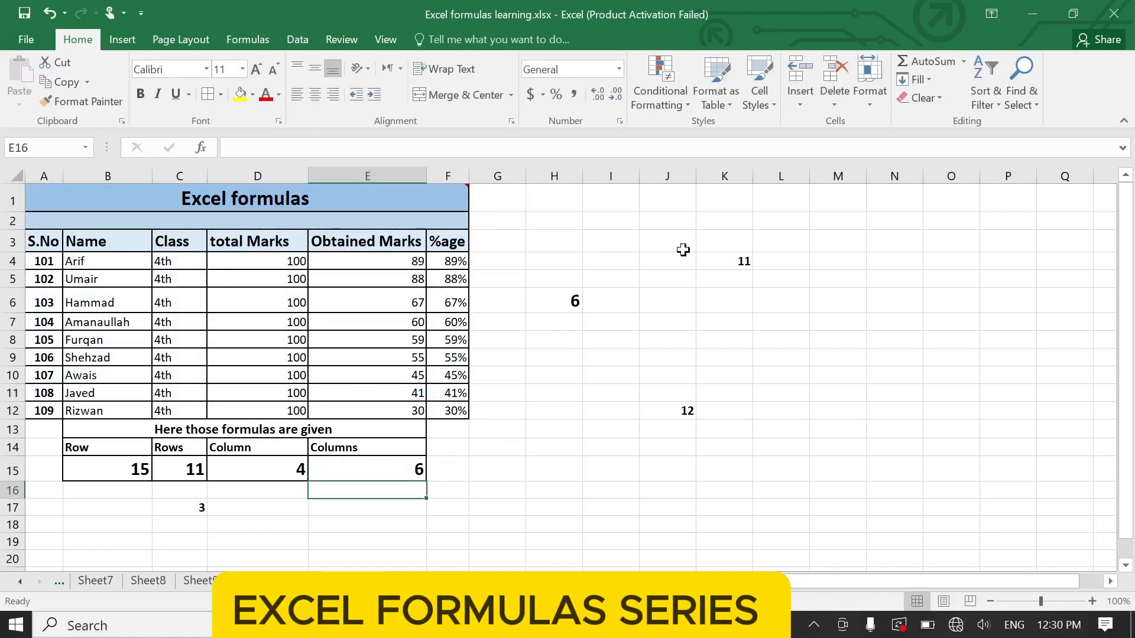
- Go through the table's columns A to F one by one to check the COLUMNS result in cell E15
{"action": "left_click", "coordinate": [378, 470]}
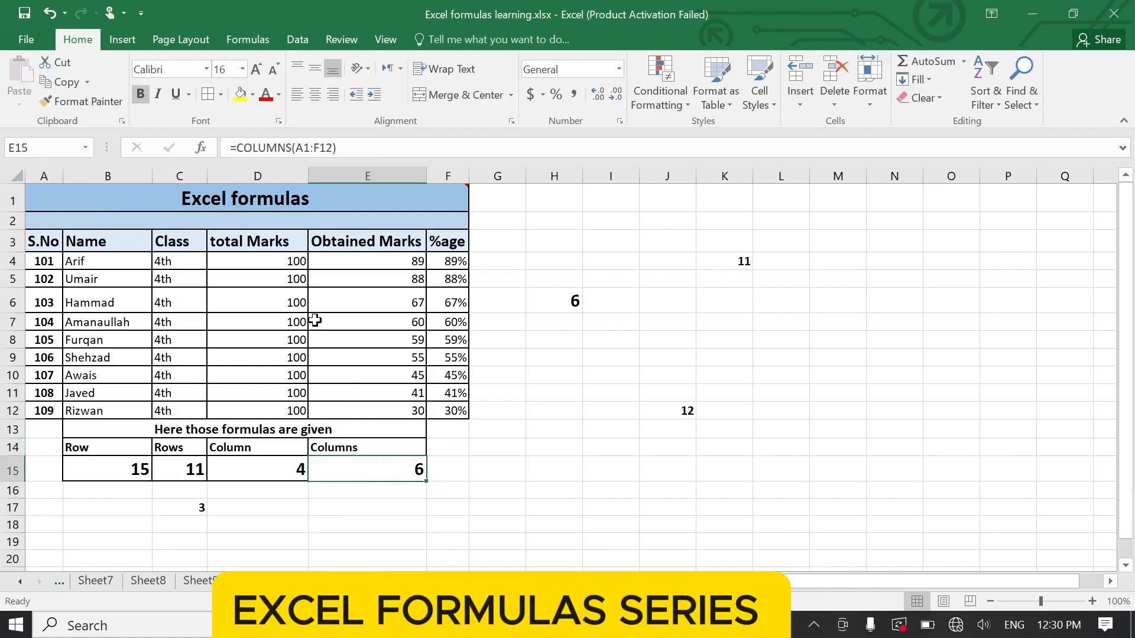
{"action": "left_click", "coordinate": [36, 213]}
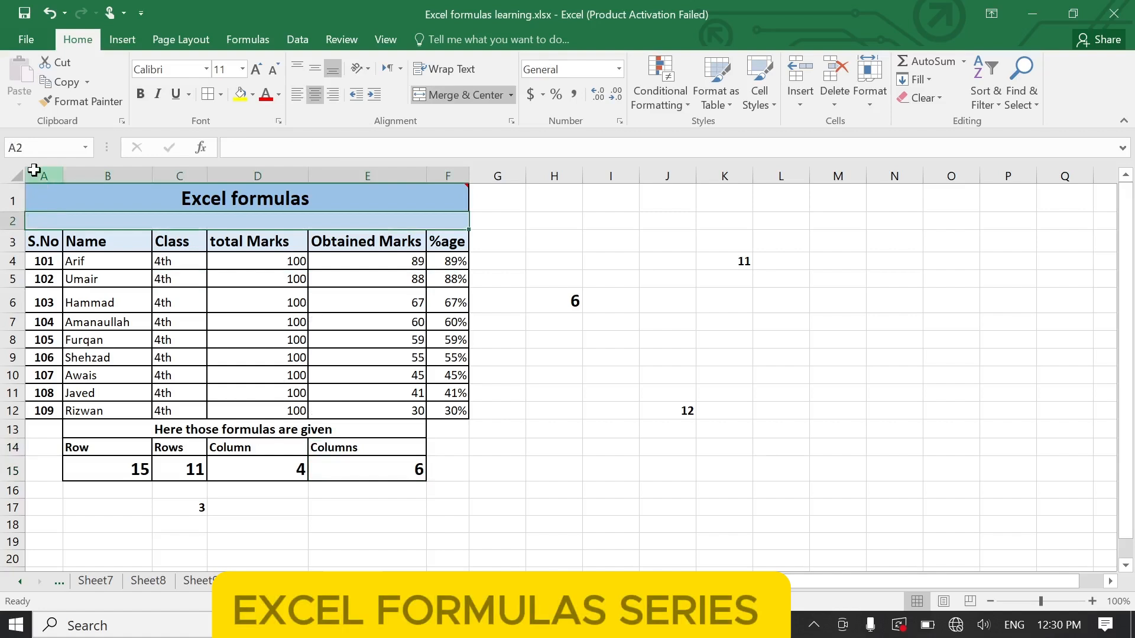
{"action": "left_click_drag", "start_coordinate": [33, 172], "coordinate": [127, 164]}
{"action": "left_click", "coordinate": [190, 172]}
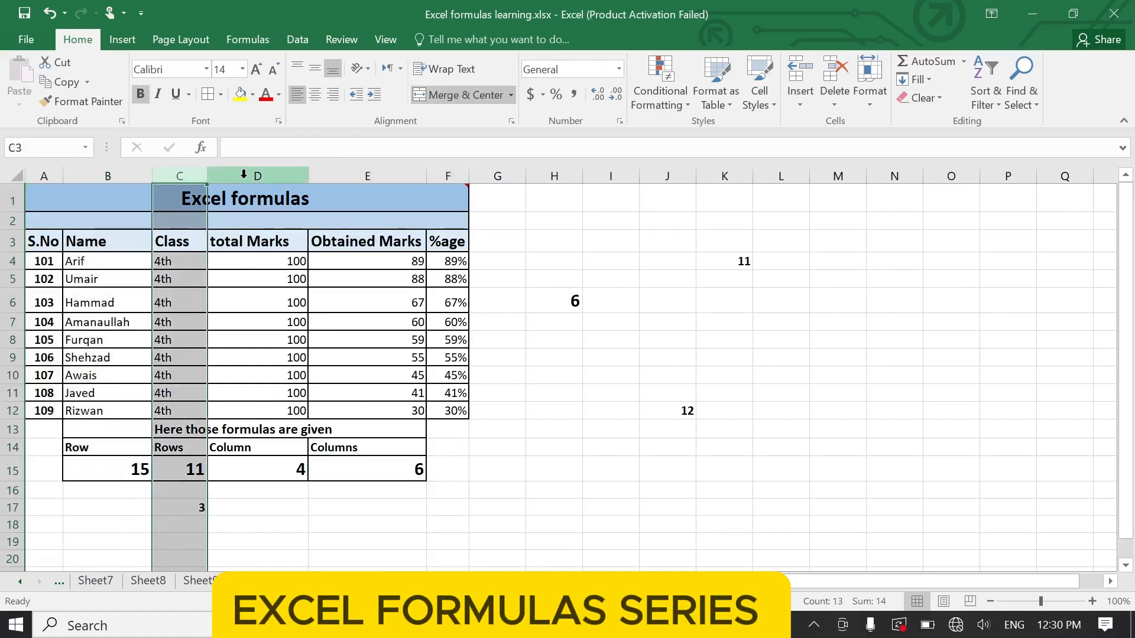
{"action": "left_click_drag", "start_coordinate": [244, 172], "coordinate": [392, 168]}
{"action": "left_click", "coordinate": [392, 168]}
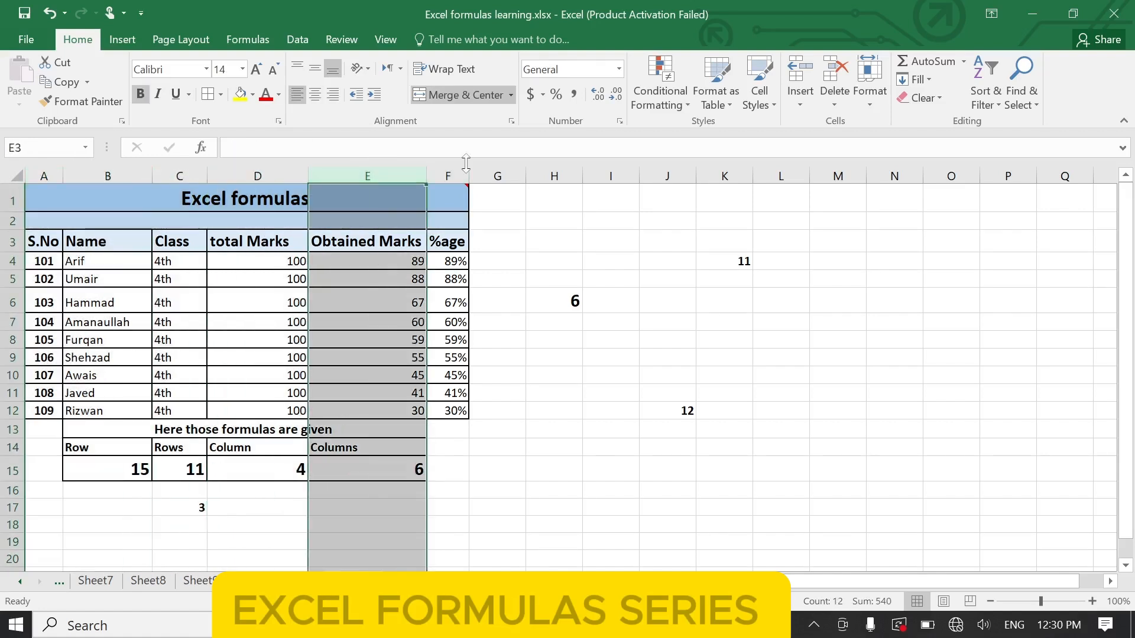
{"action": "left_click", "coordinate": [448, 175]}
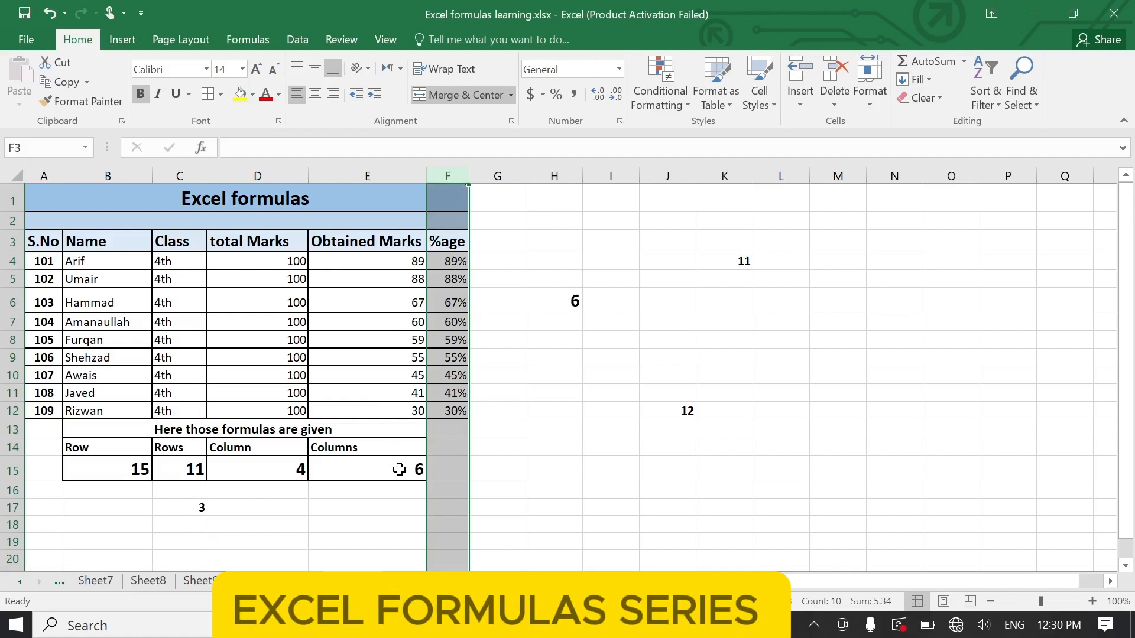
{"action": "left_click", "coordinate": [400, 470]}
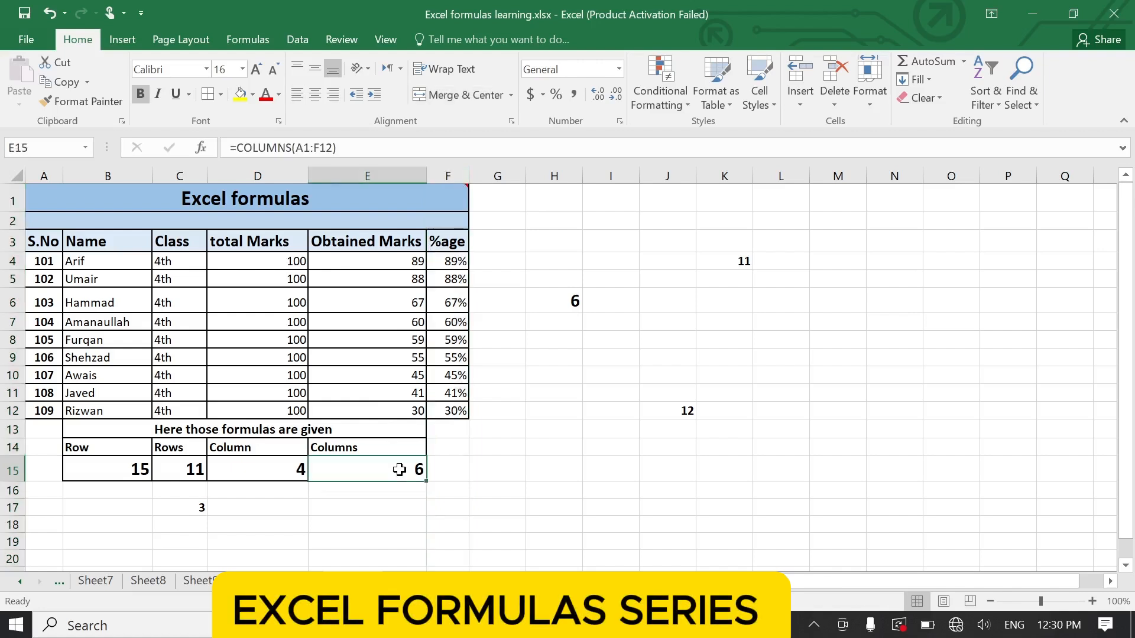
{"action": "left_click", "coordinate": [446, 187]}
{"action": "left_click", "coordinate": [451, 261]}
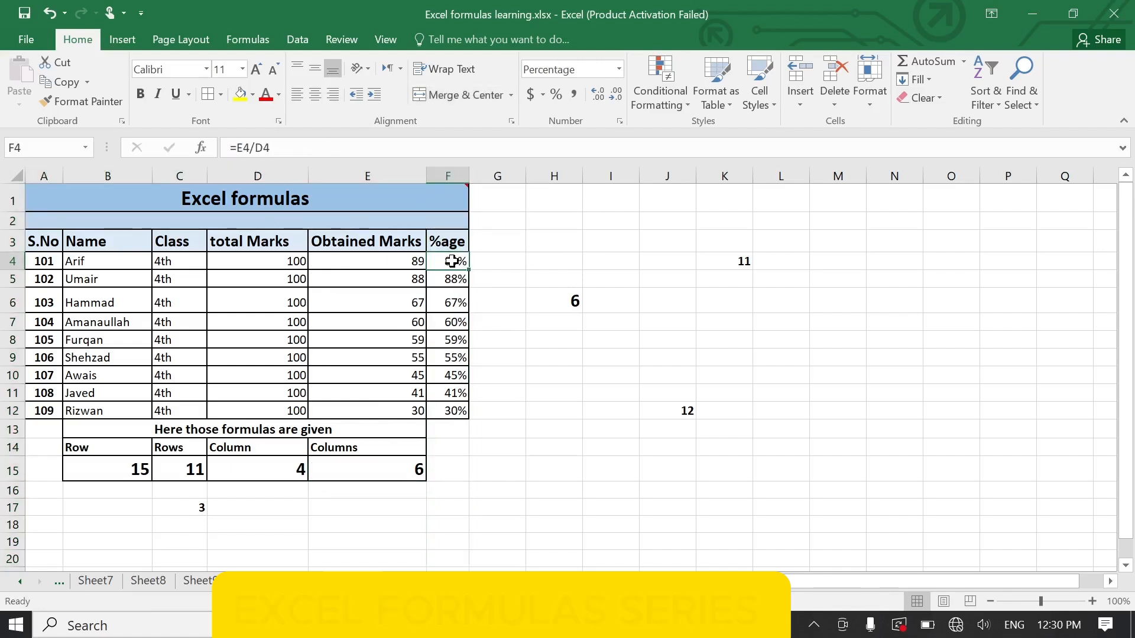
{"action": "left_click", "coordinate": [459, 191]}
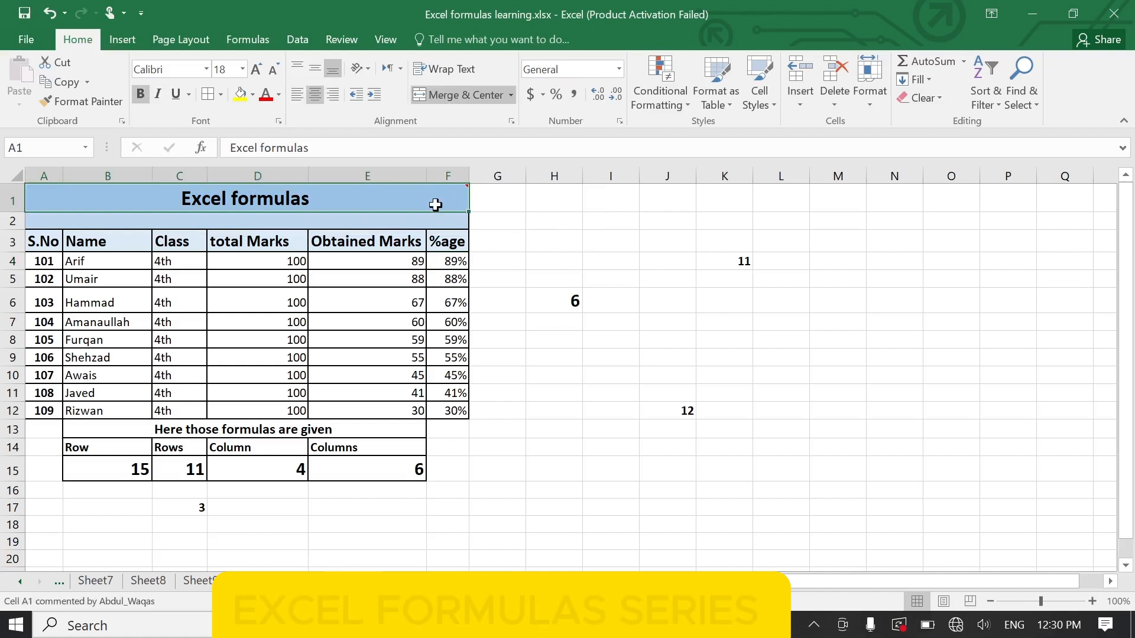
{"action": "left_click", "coordinate": [419, 359]}
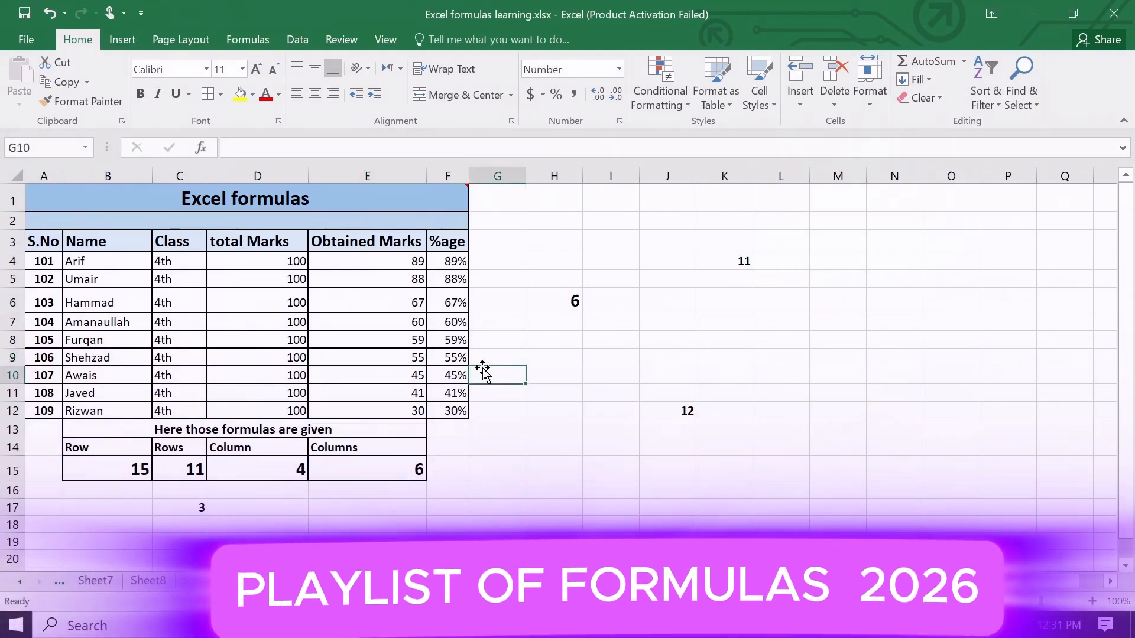
{"action": "left_click", "coordinate": [291, 343]}
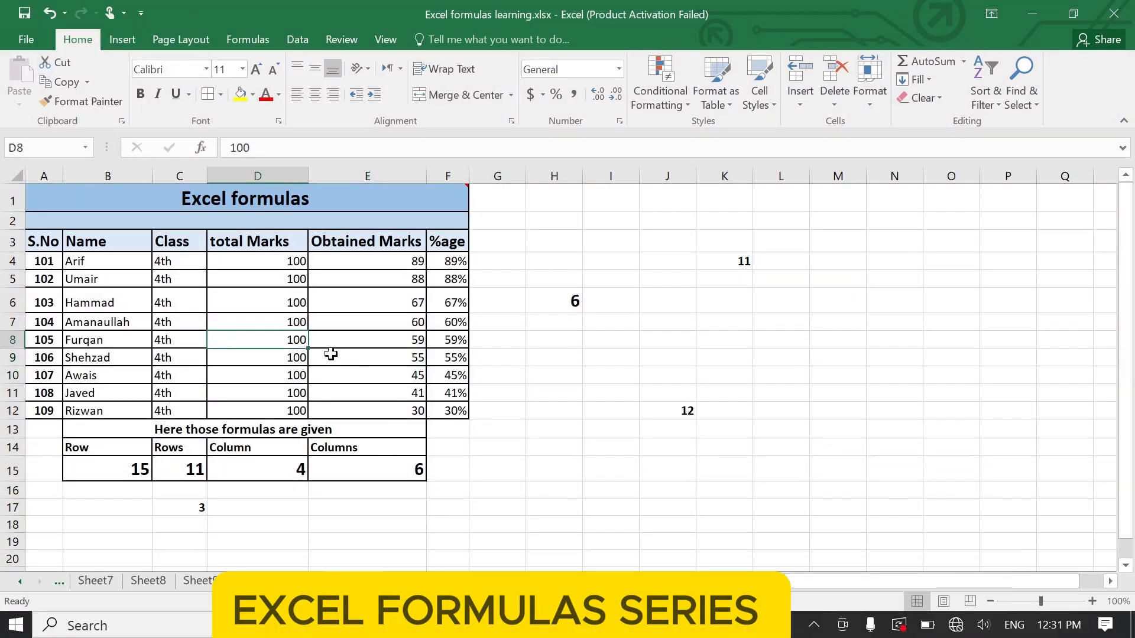
{"action": "left_click", "coordinate": [182, 306]}
{"action": "left_click", "coordinate": [285, 304]}
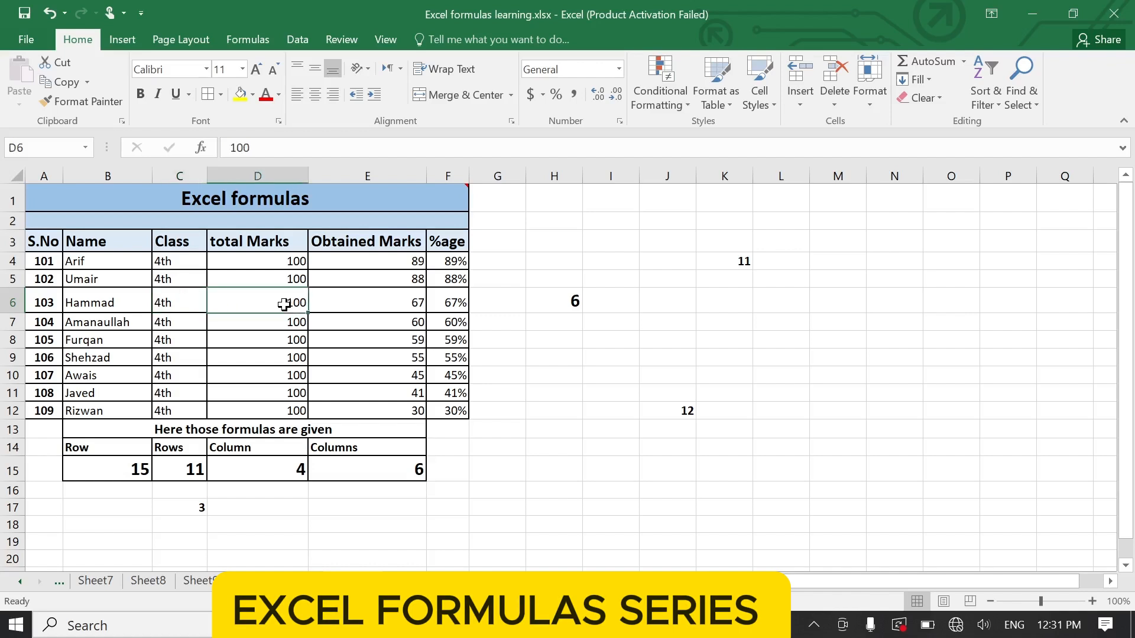
{"action": "left_click", "coordinate": [385, 326]}
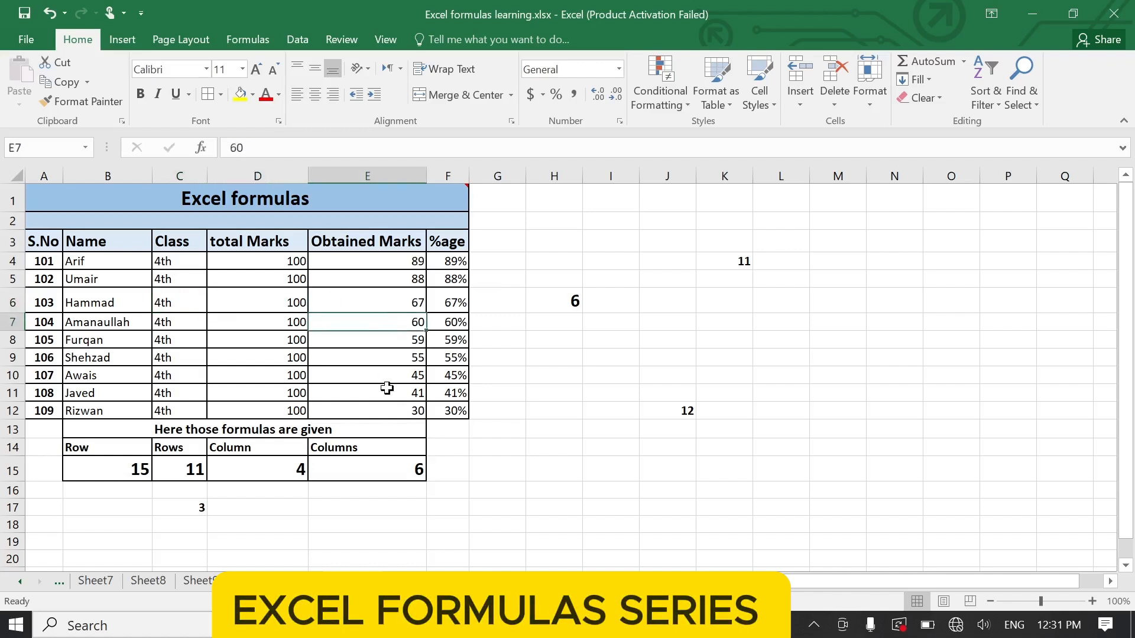